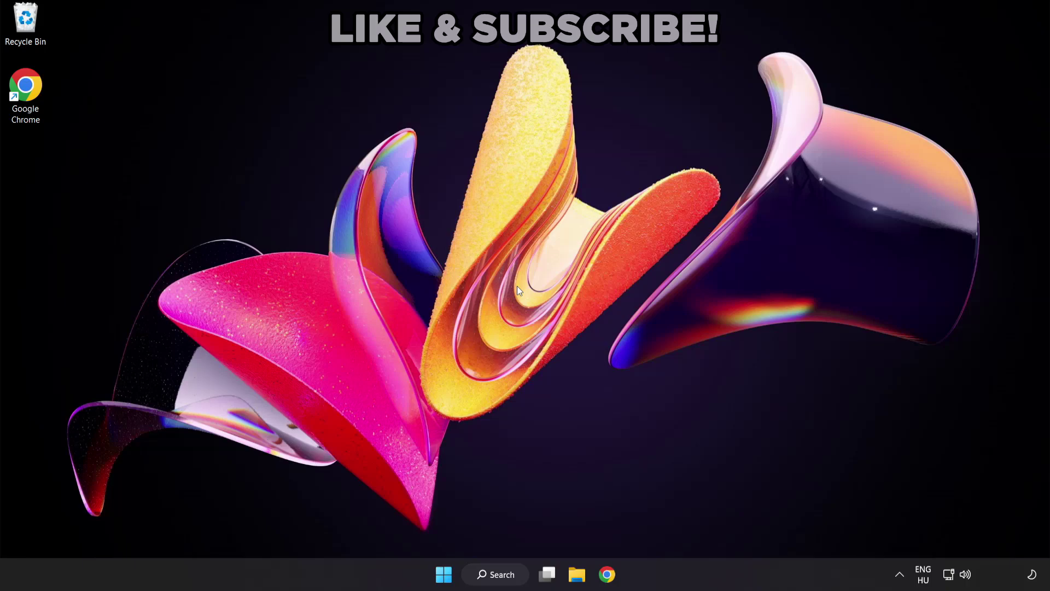
Step: Search Windows for 'device manager' and open Device Manager from the results
left_click(508, 580)
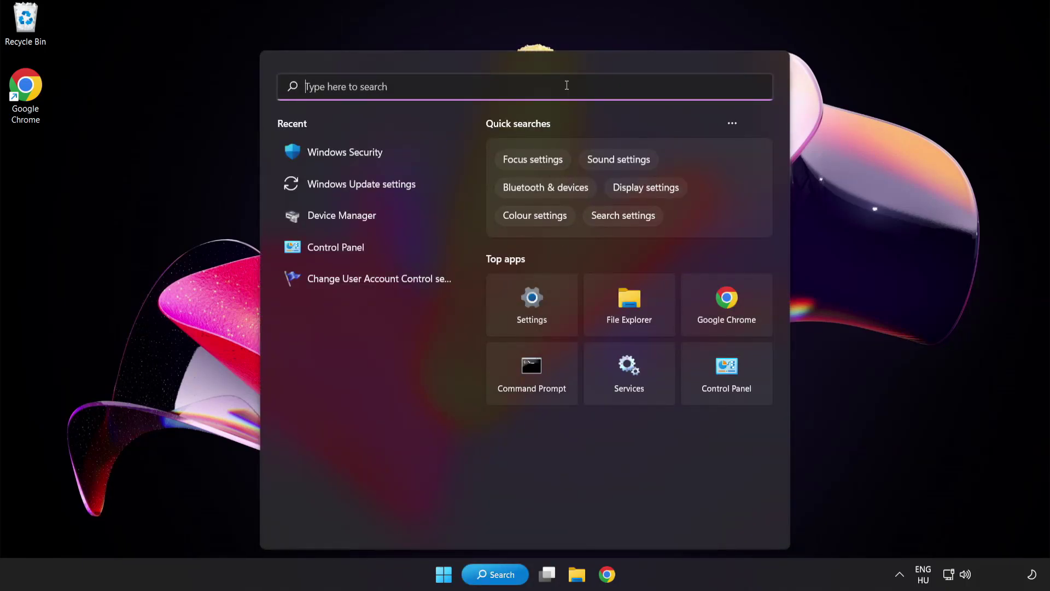
type("device ma")
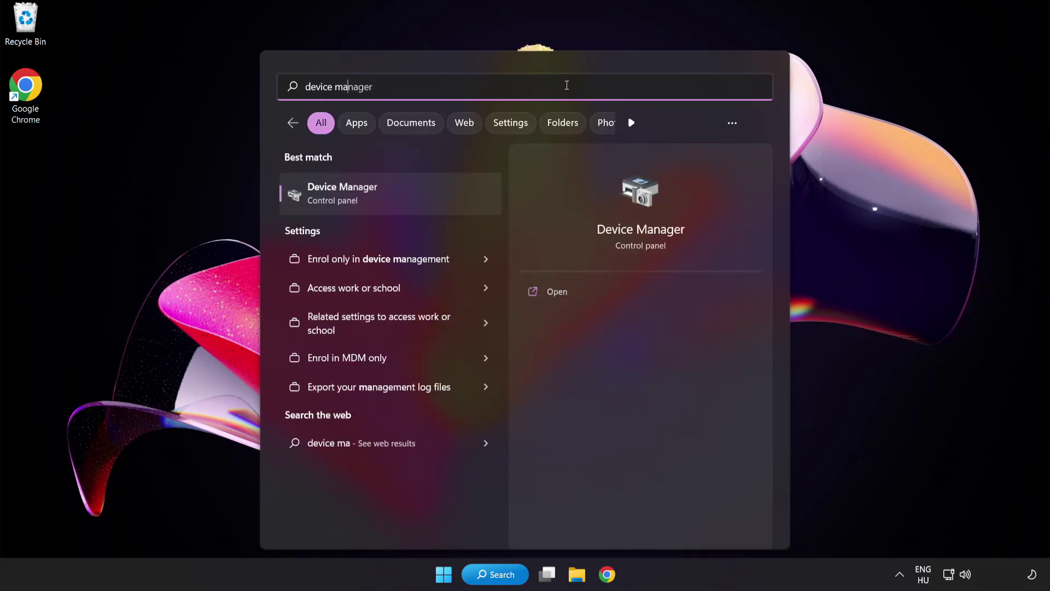
type("nager")
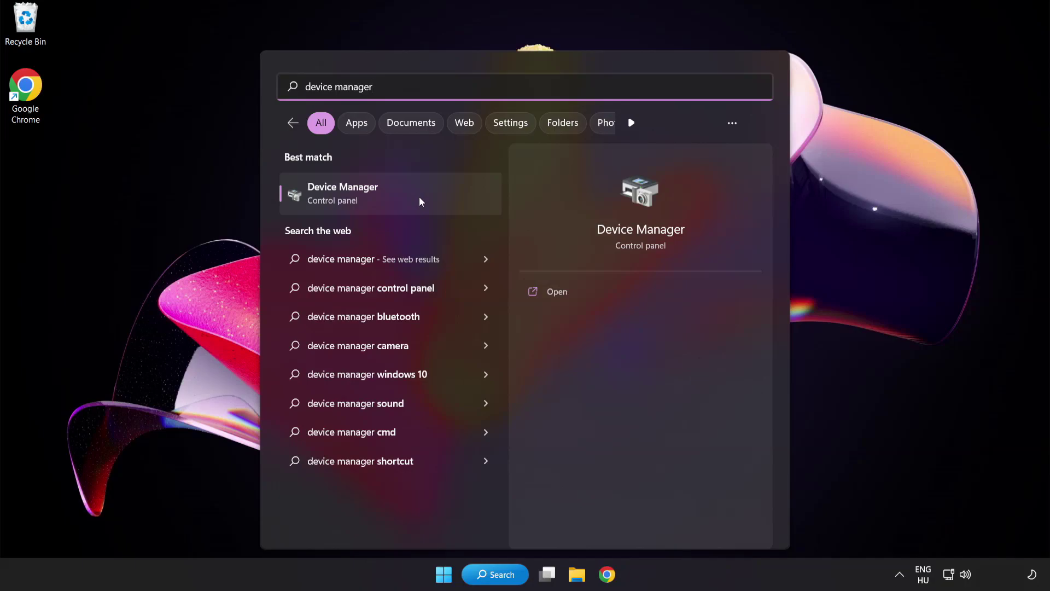
left_click(419, 197)
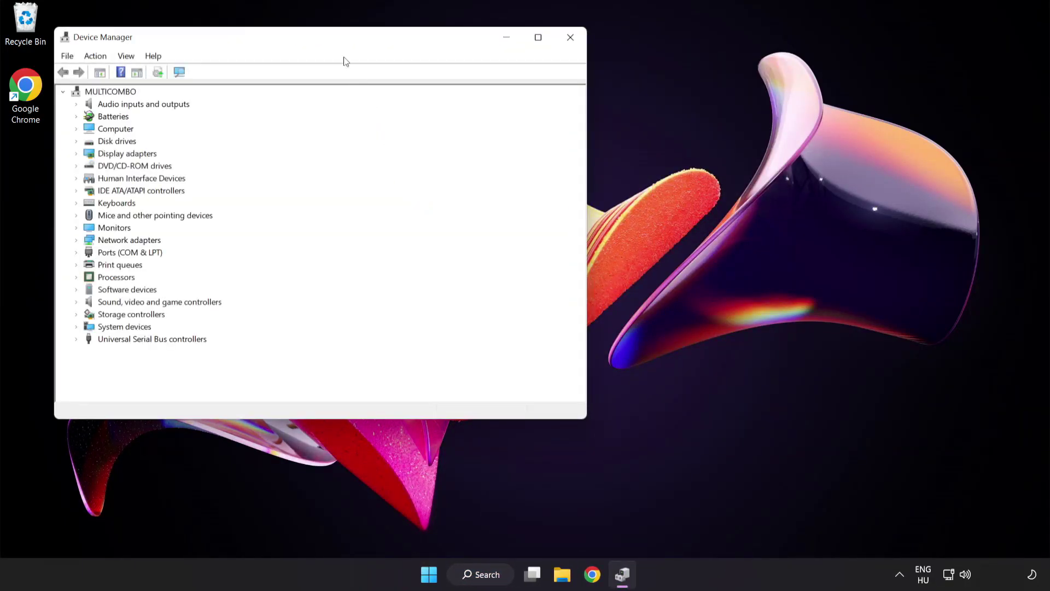
Step: Expand Display adapters and bring up the context menu for the VMware SVGA 3D adapter
left_click_drag(337, 40, 514, 108)
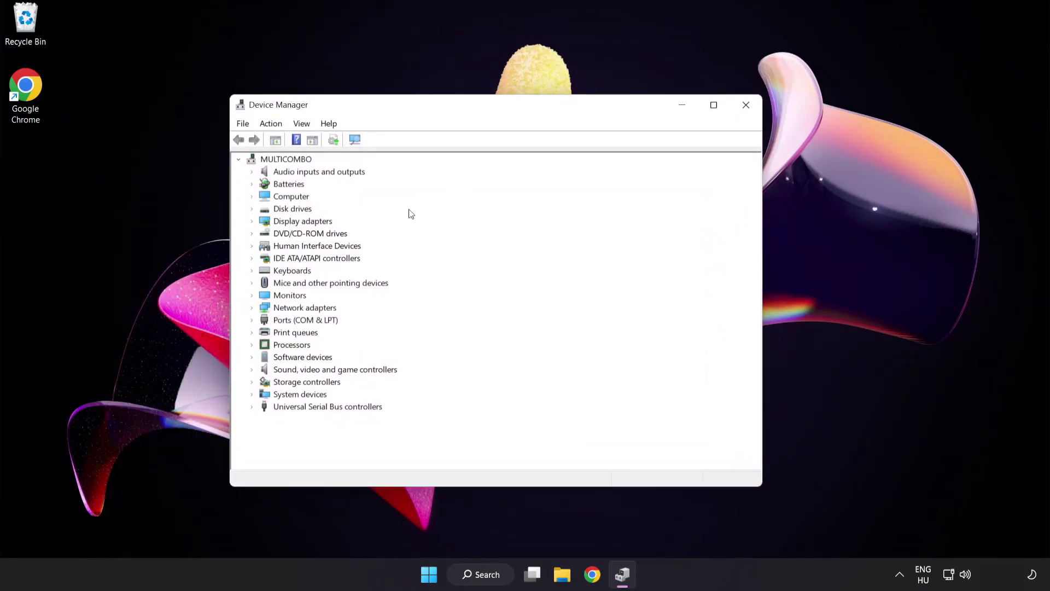
left_click(324, 224)
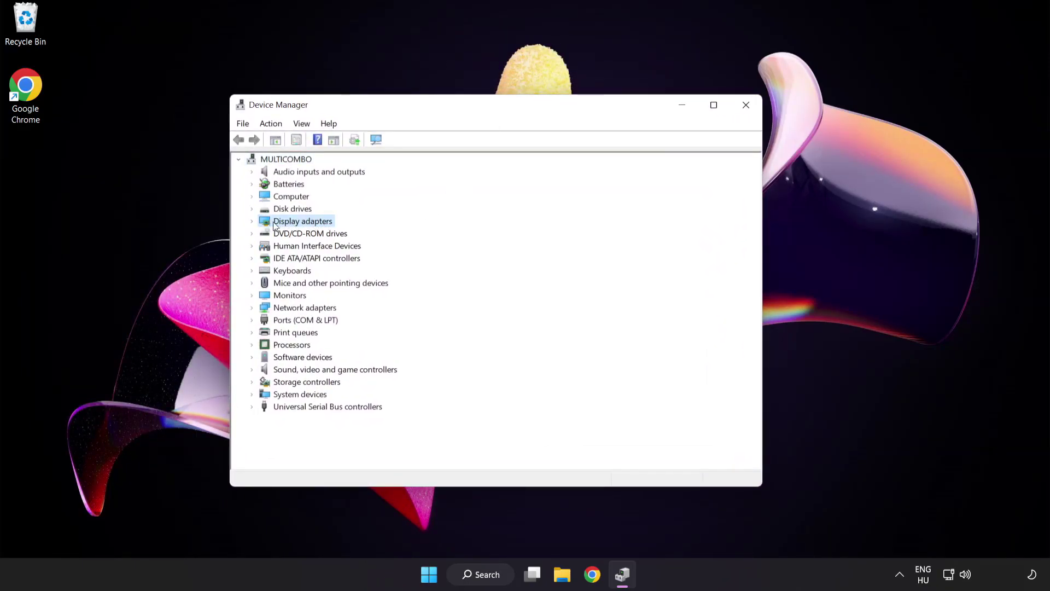
left_click(252, 221)
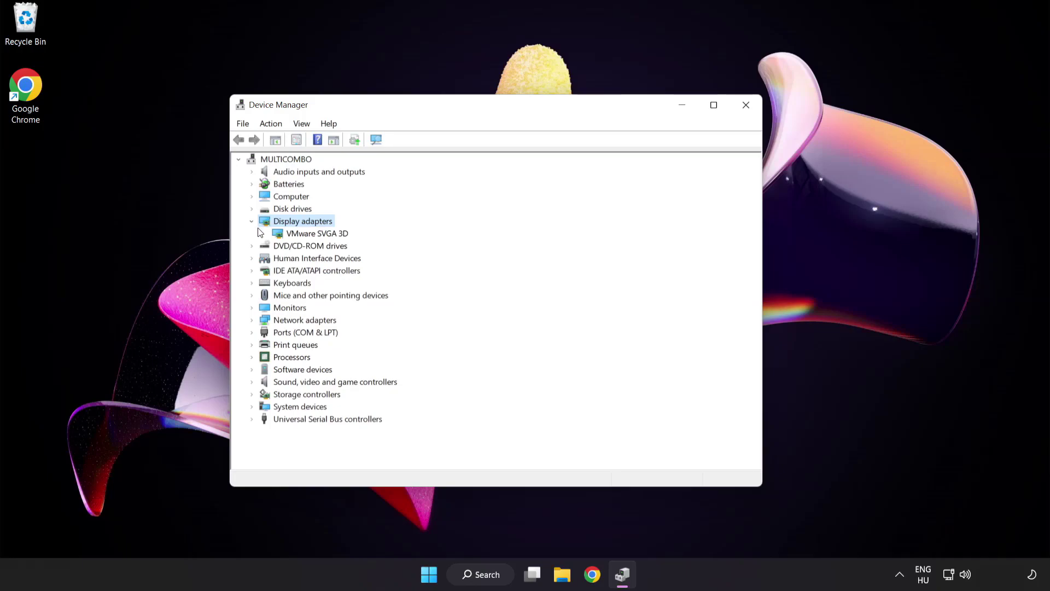
left_click(278, 235)
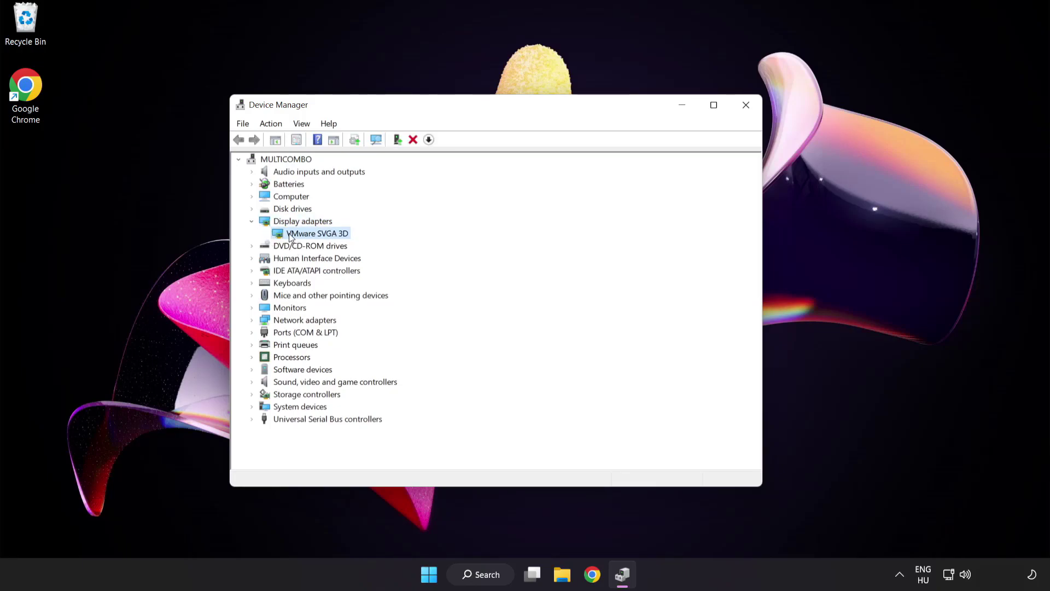
right_click(314, 236)
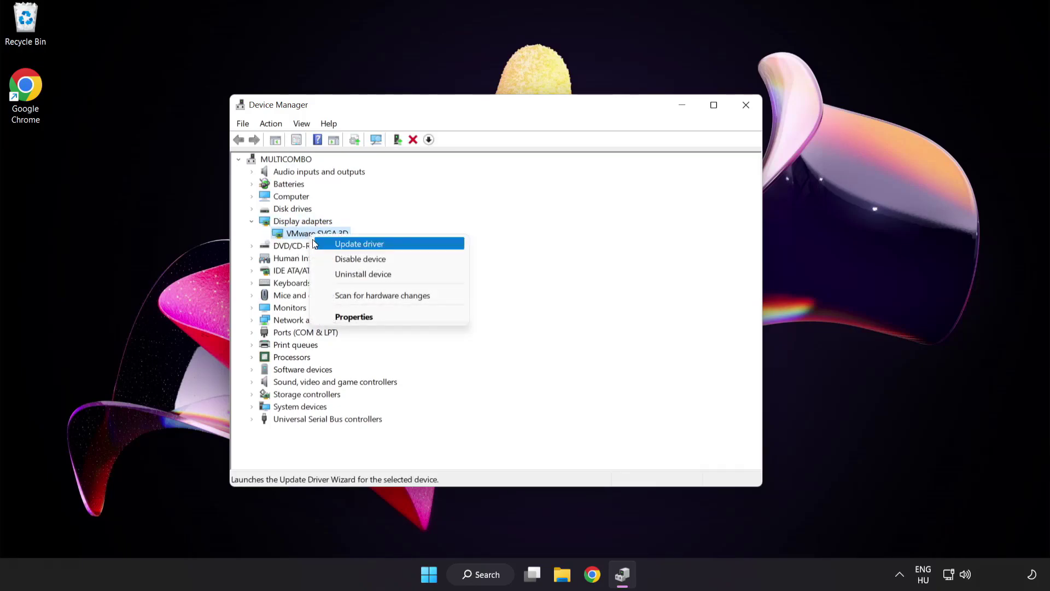
Step: Update the VMware SVGA 3D driver automatically and close the wizard once the best driver is confirmed installed
left_click(407, 244)
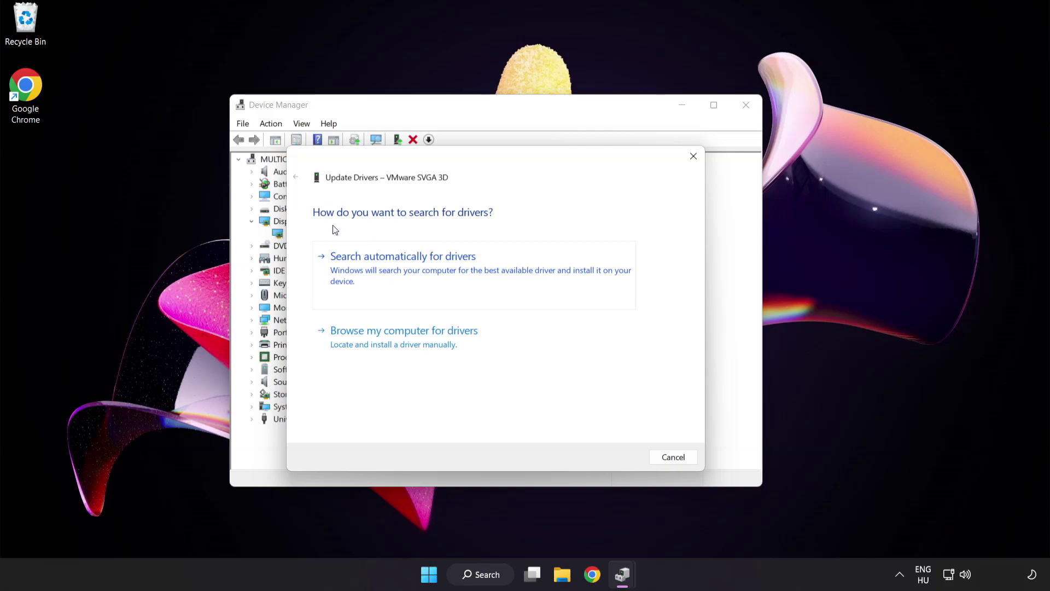
left_click(457, 268)
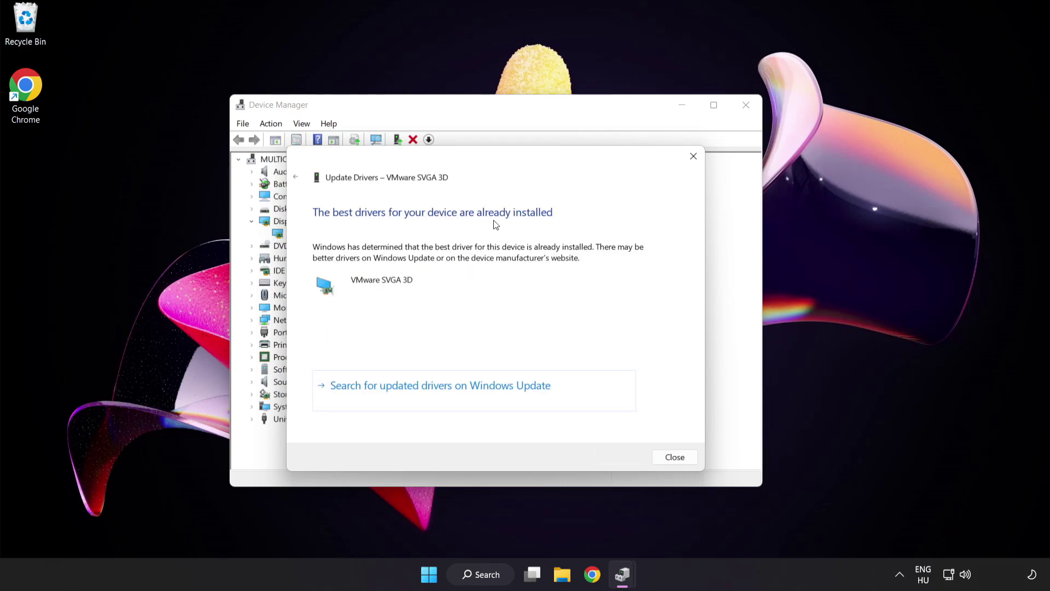
left_click(672, 458)
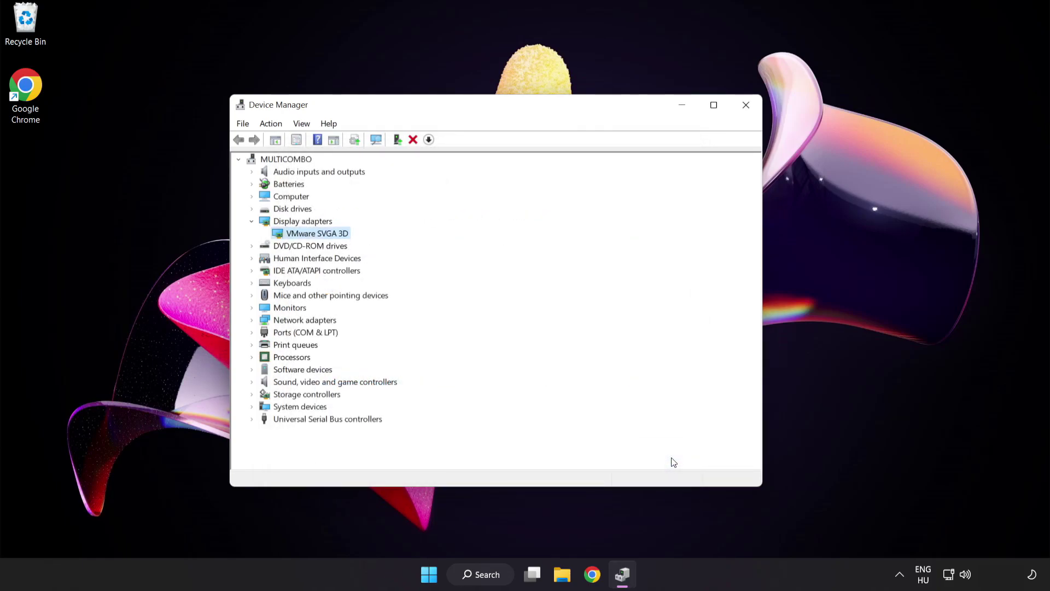
Step: Close Device Manager and search Windows for 'update'
left_click(745, 106)
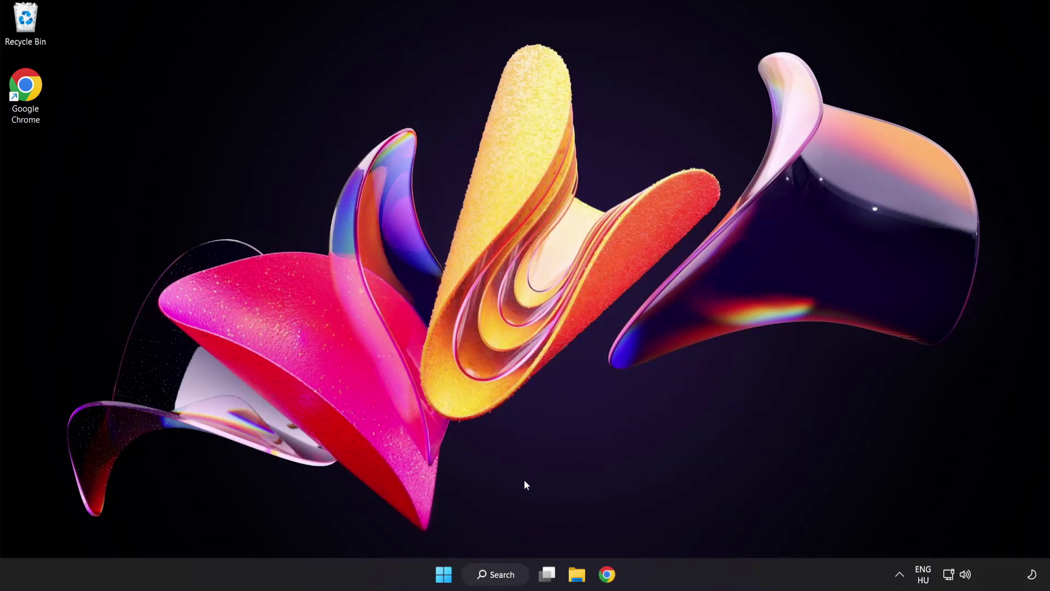
left_click(509, 579)
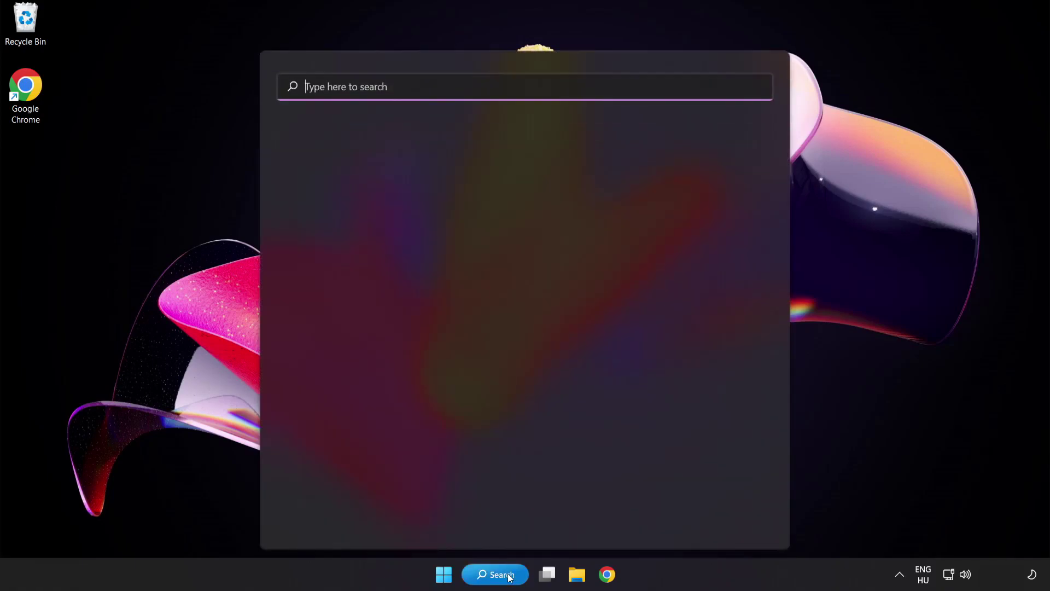
type("update")
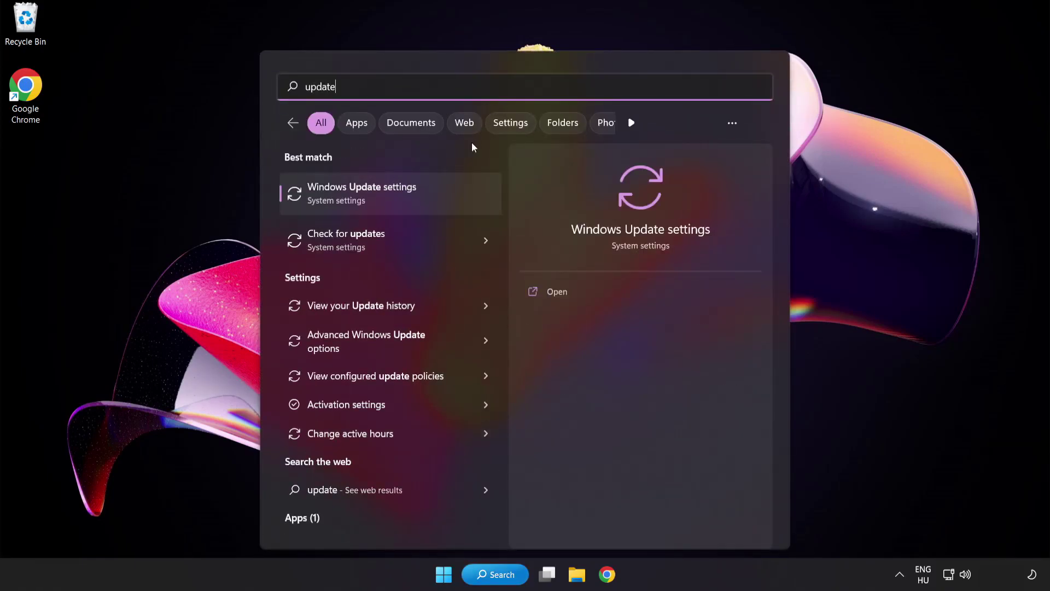
Step: Check Windows Update for updates, confirm the PC is up to date, and close Settings
left_click(401, 202)
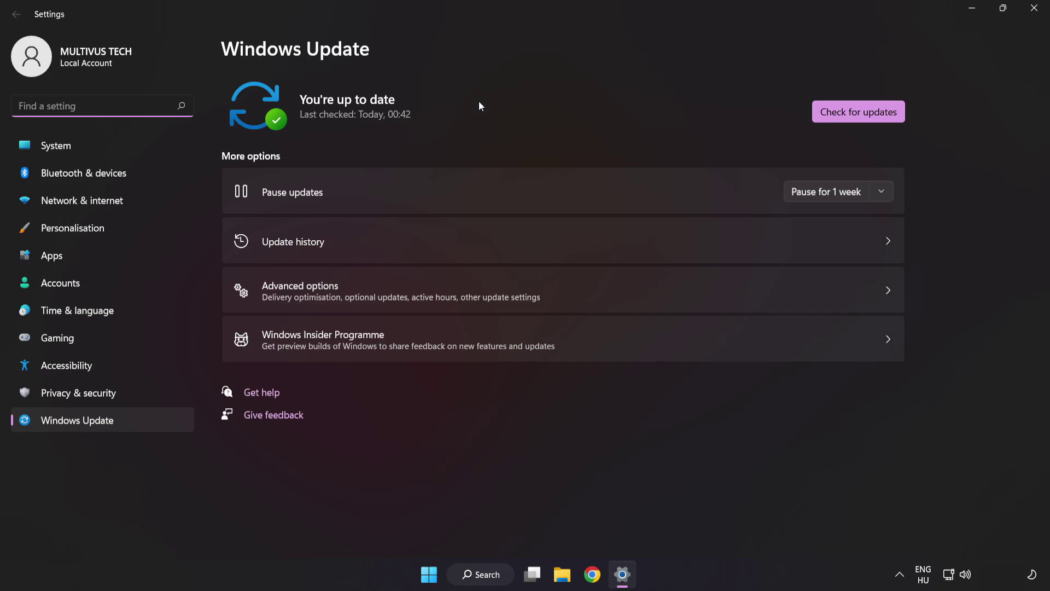
left_click(854, 118)
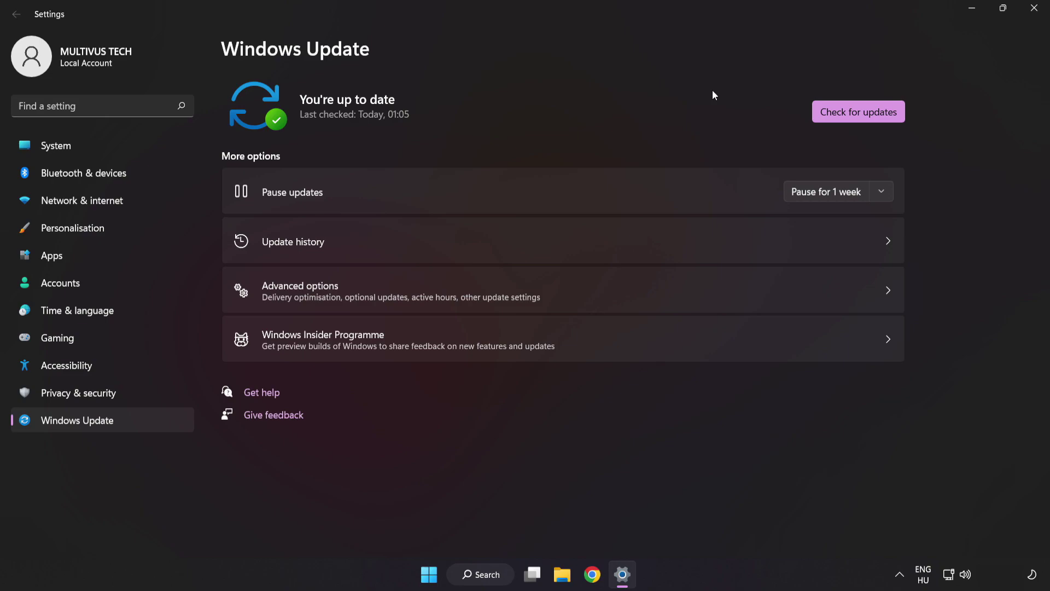
left_click(1033, 15)
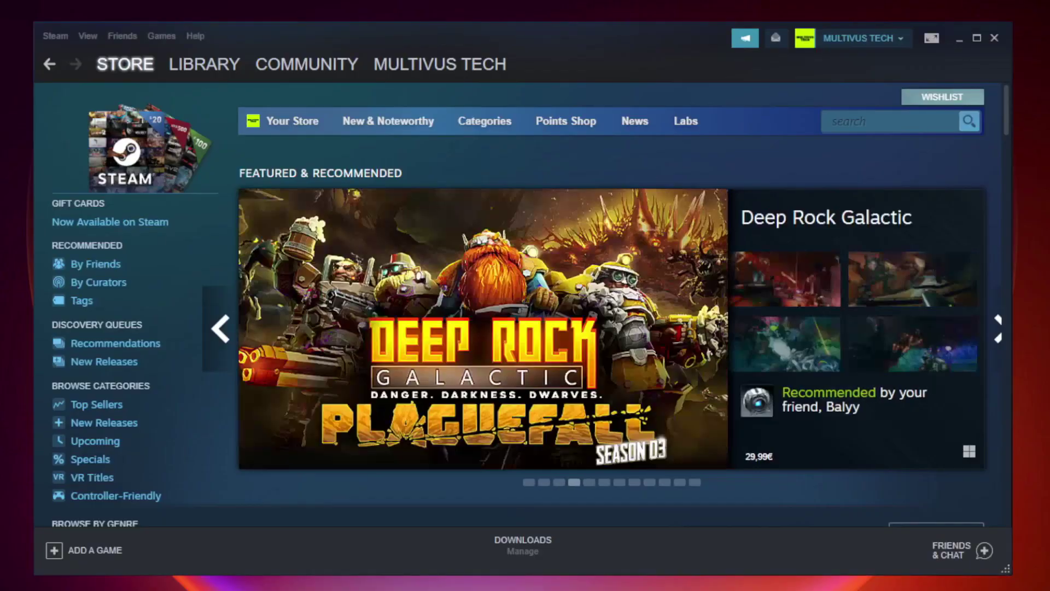
Step: Switch Steam to the Library and bring up the menu for YOUR NOT WORKING GAME under Favorites
mouse_move(172, 69)
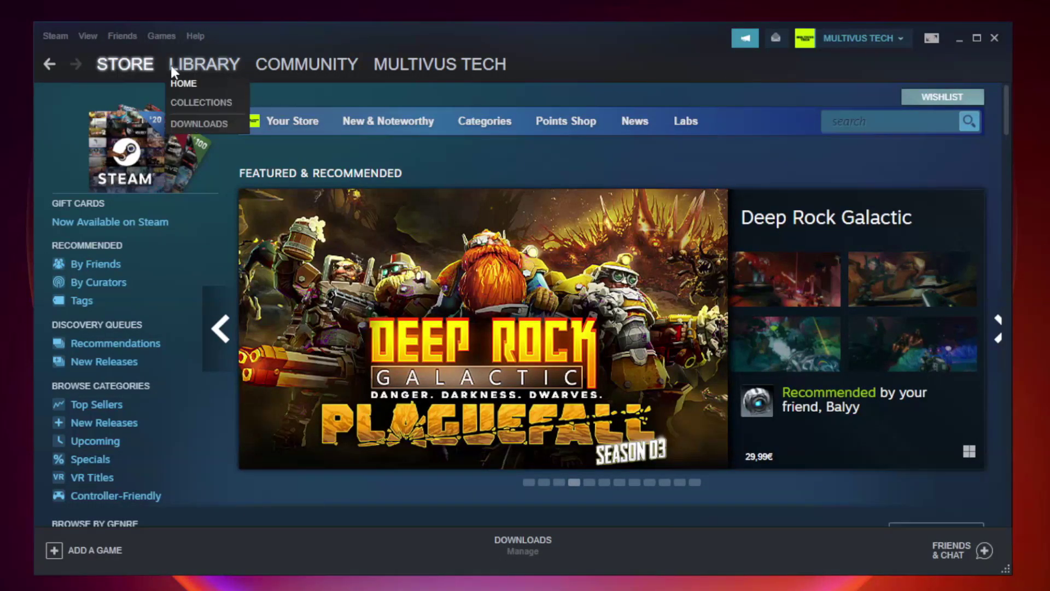
left_click(213, 70)
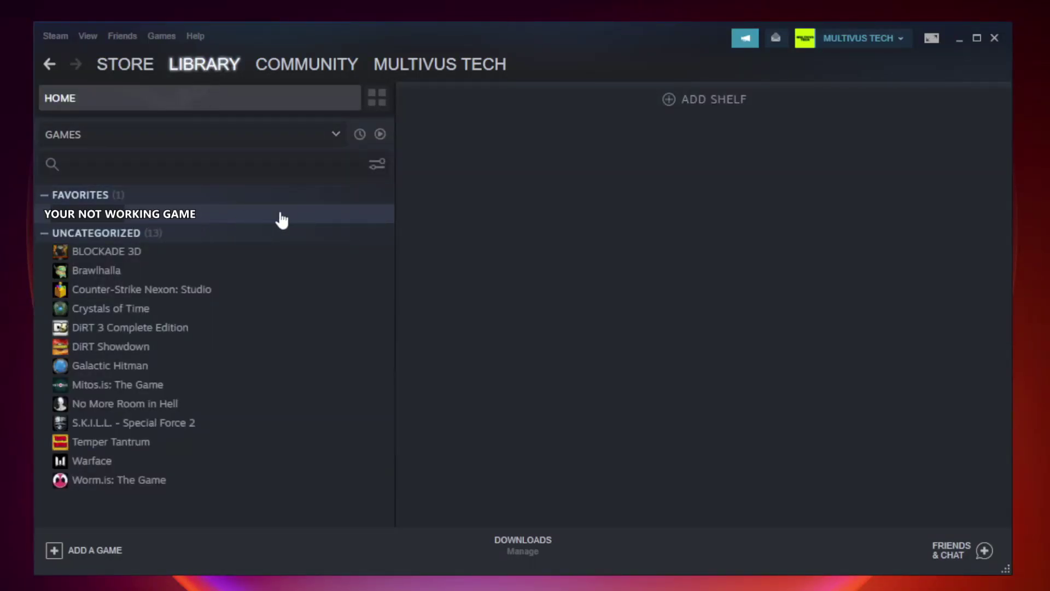
right_click(227, 219)
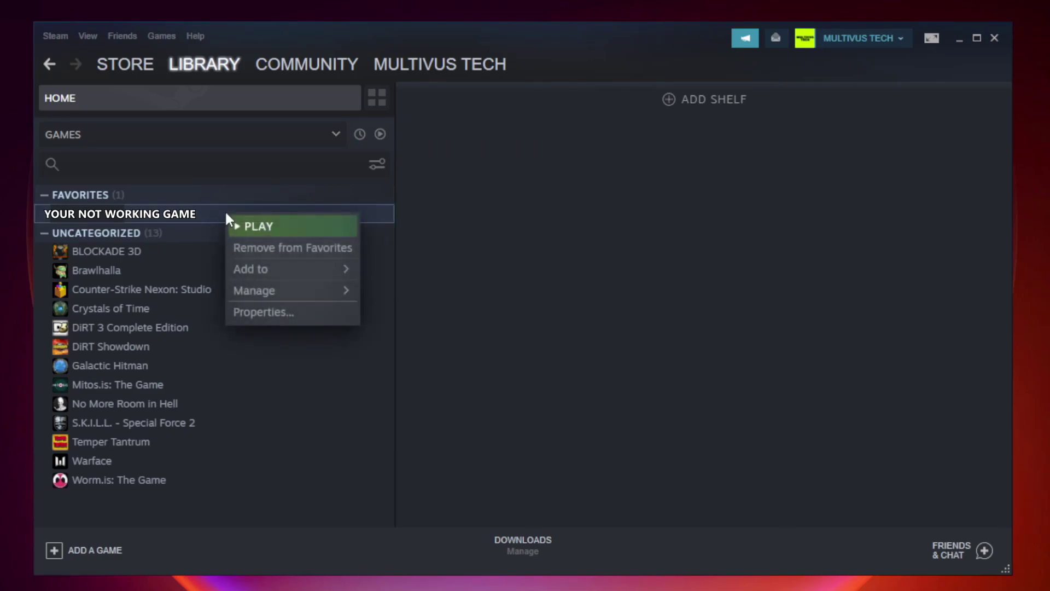
Step: Verify Unturned's game files from Properties > Local Files until all 9192 files validate
left_click(289, 311)
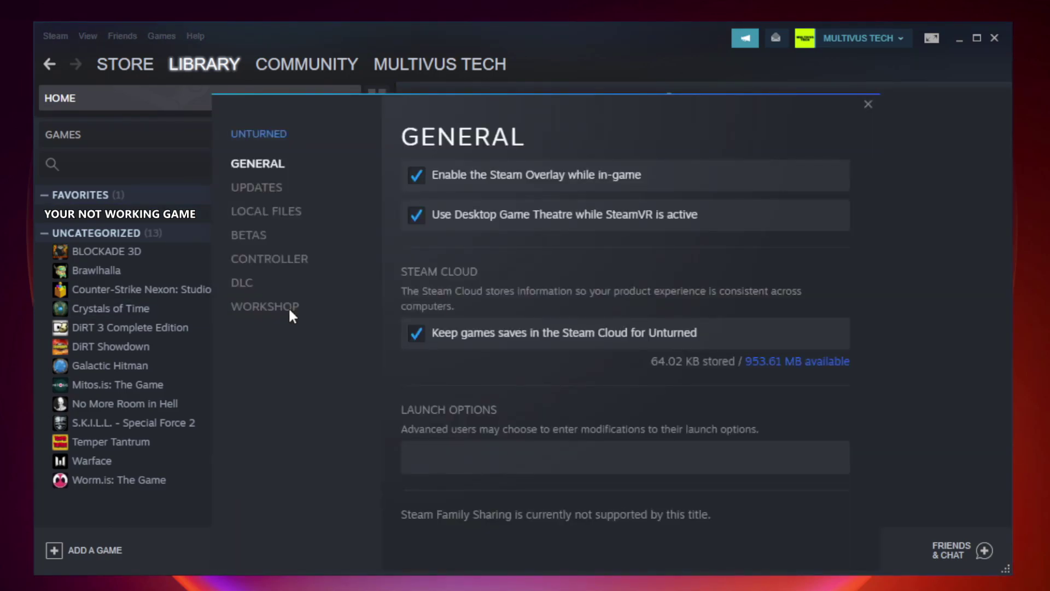
left_click(280, 221)
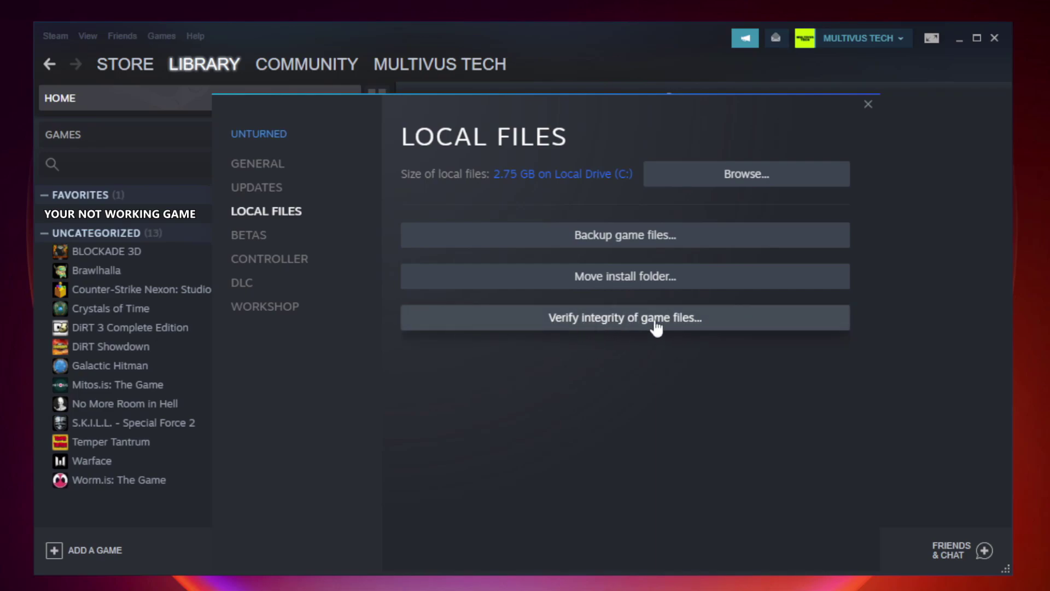
left_click(635, 325)
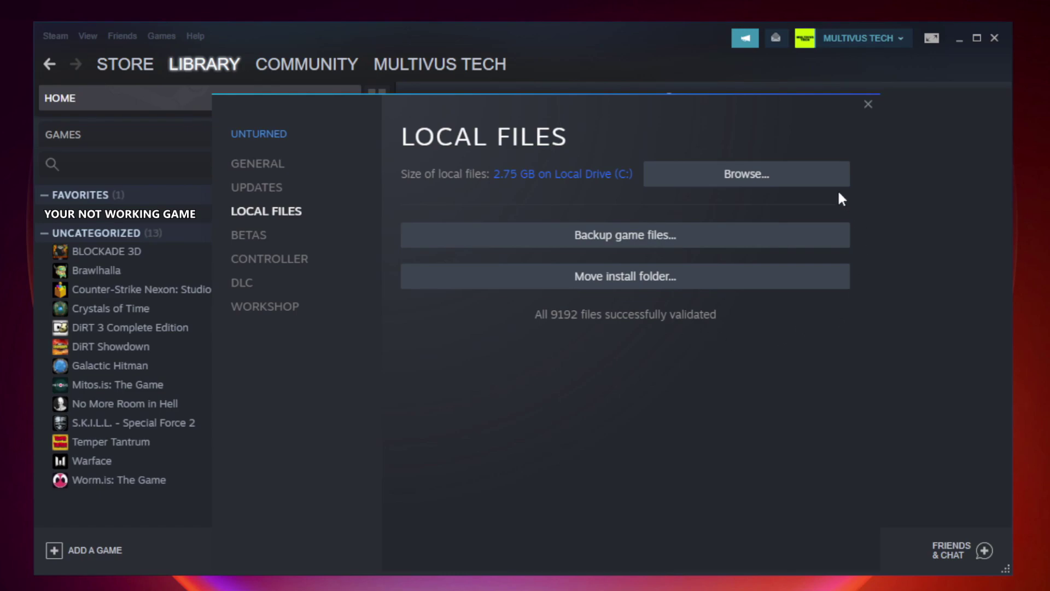
Step: Open the game's install folder and the Properties of the YOUR NOT WORKING GAME shortcut
left_click(751, 188)
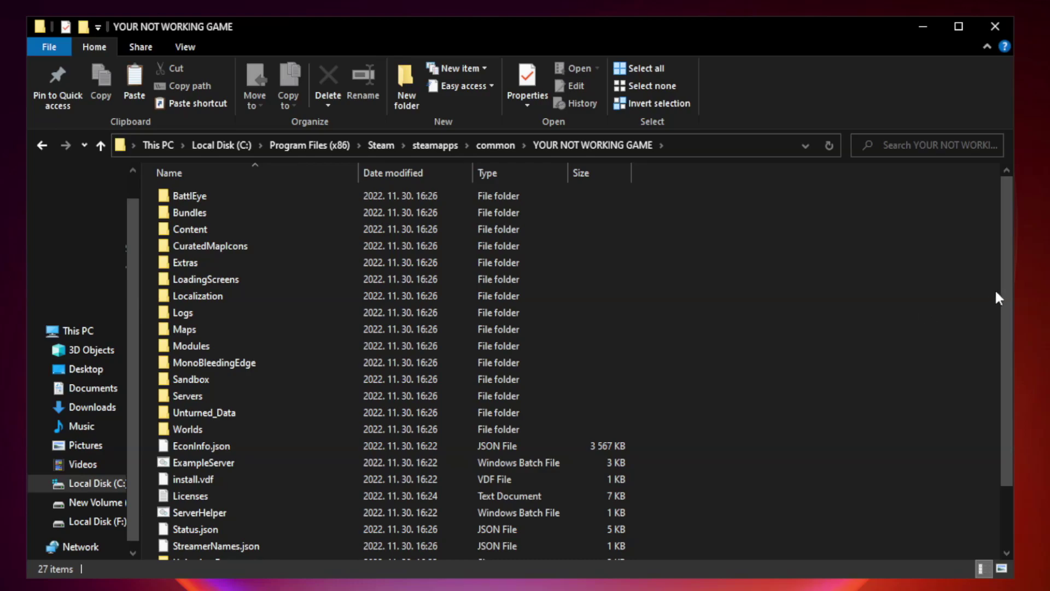
left_click_drag(1007, 286, 1008, 376)
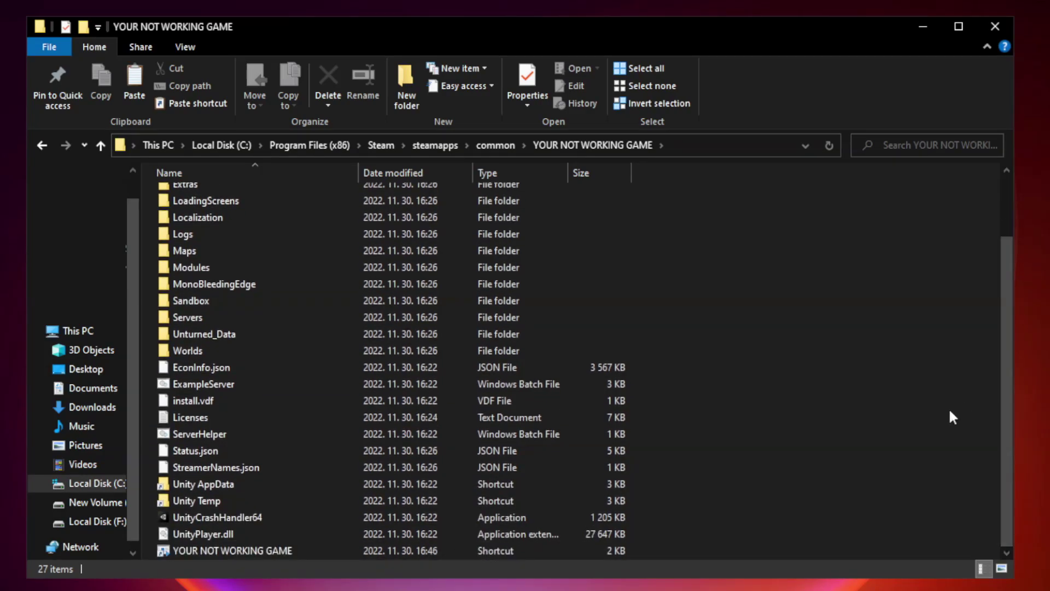
left_click(416, 548)
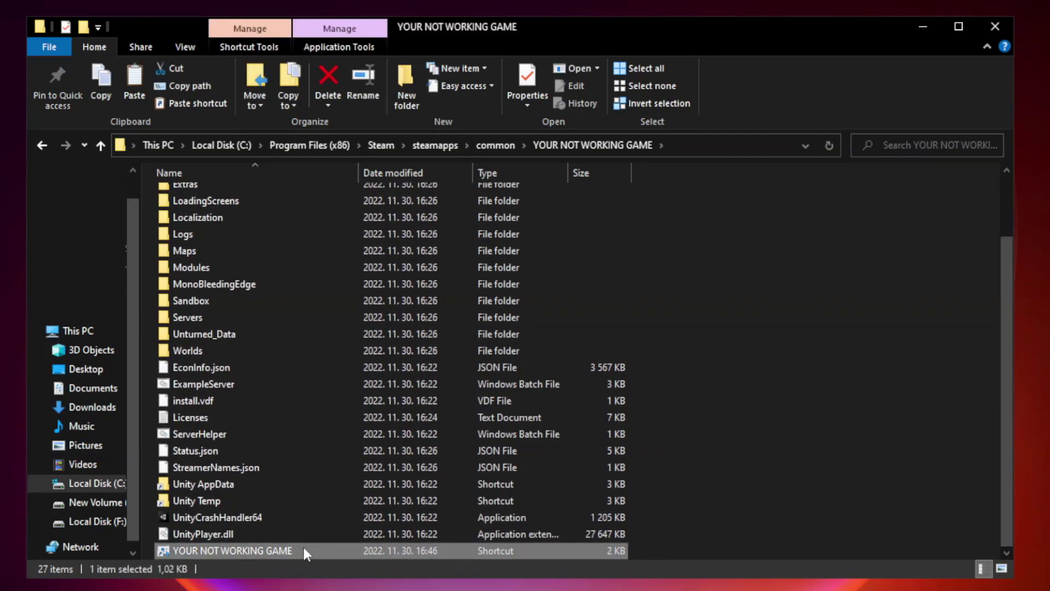
right_click(355, 546)
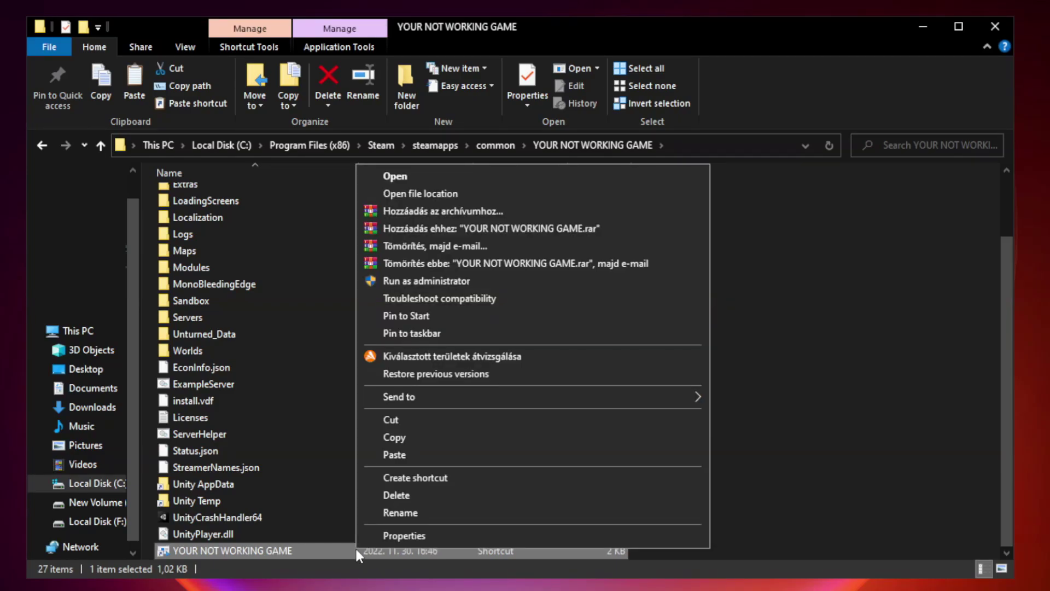
left_click(530, 539)
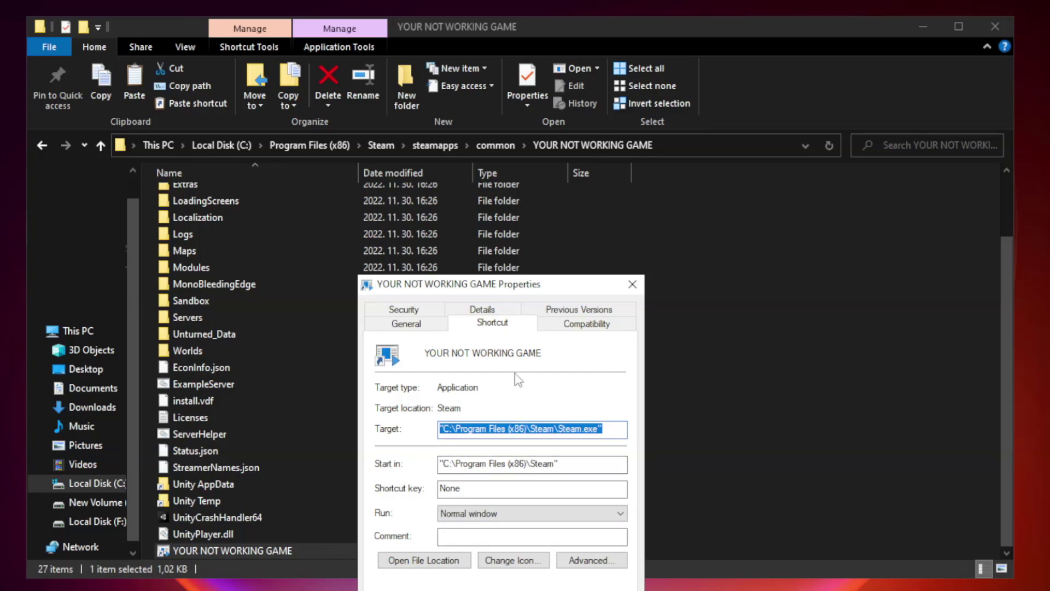
left_click_drag(522, 289, 521, 119)
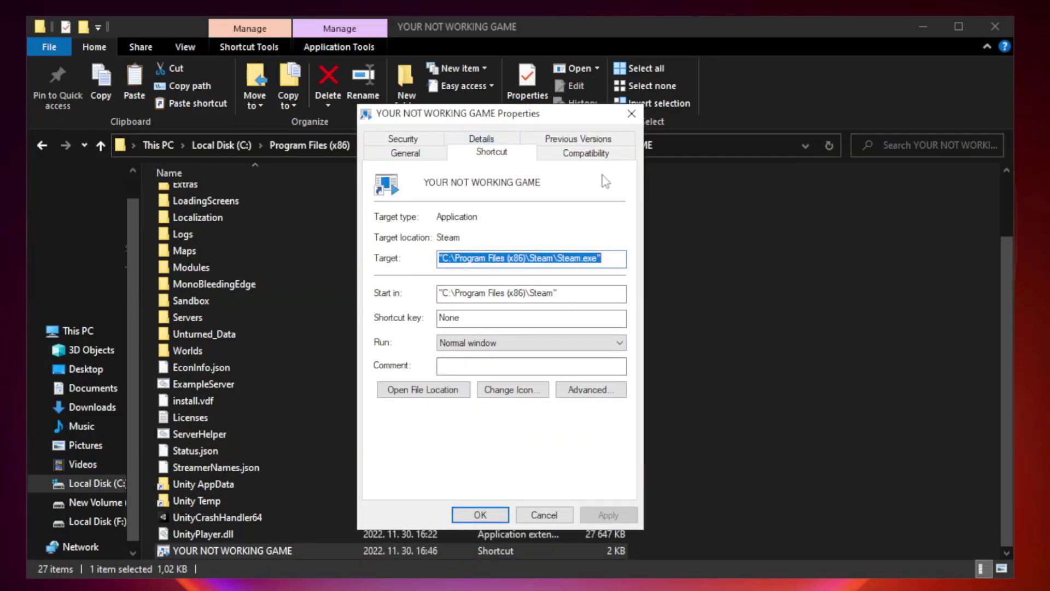
Step: Set the shortcut to Windows 8 compatibility mode, fullscreen optimizations disabled, run as administrator, and save
left_click(584, 153)
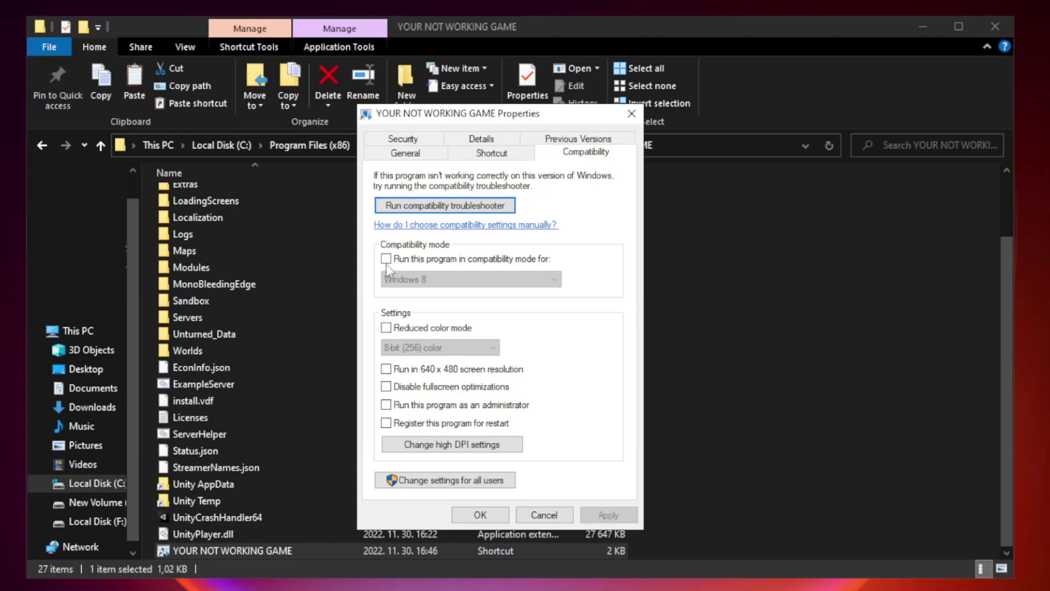
left_click(418, 260)
left_click(471, 280)
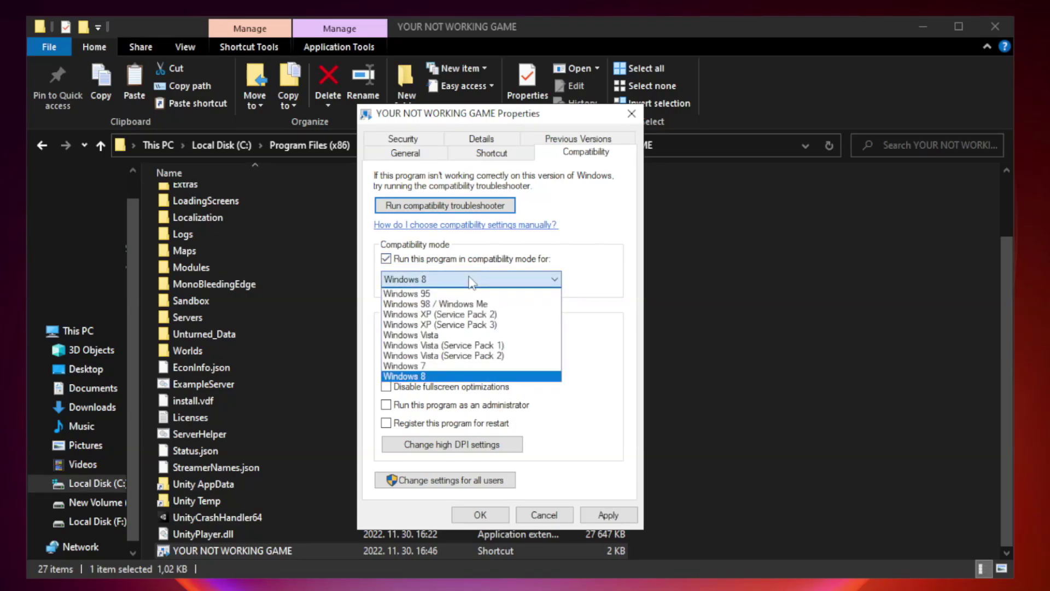
left_click(444, 376)
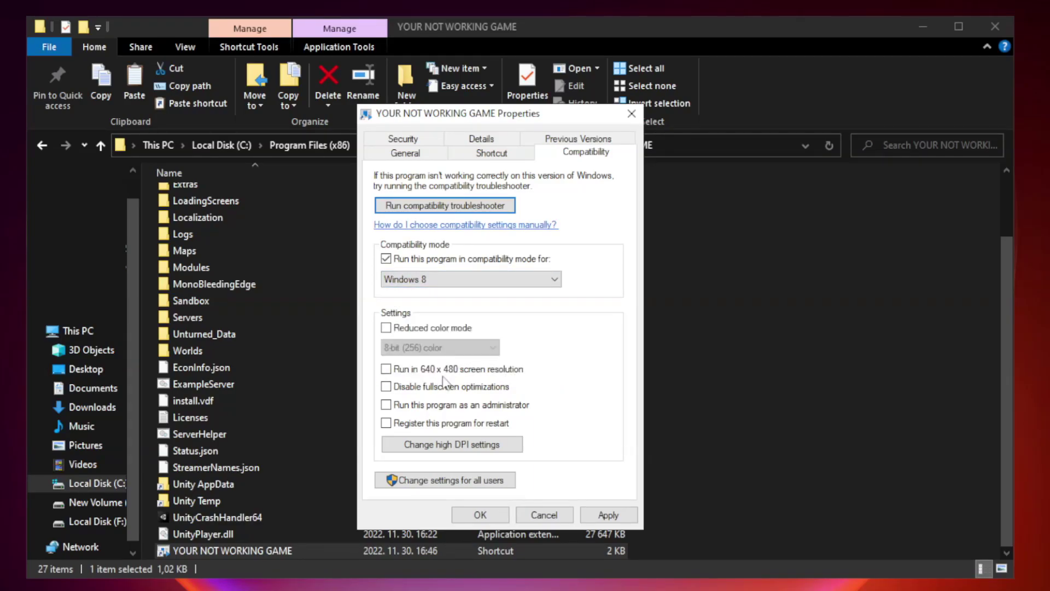
left_click(412, 392)
left_click(413, 411)
left_click(608, 511)
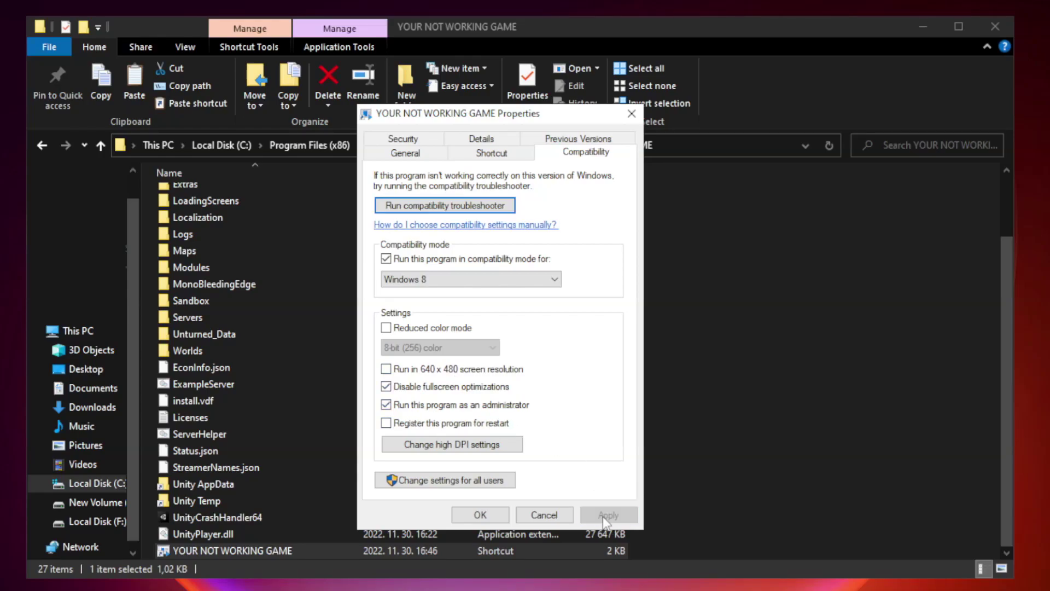
left_click(479, 515)
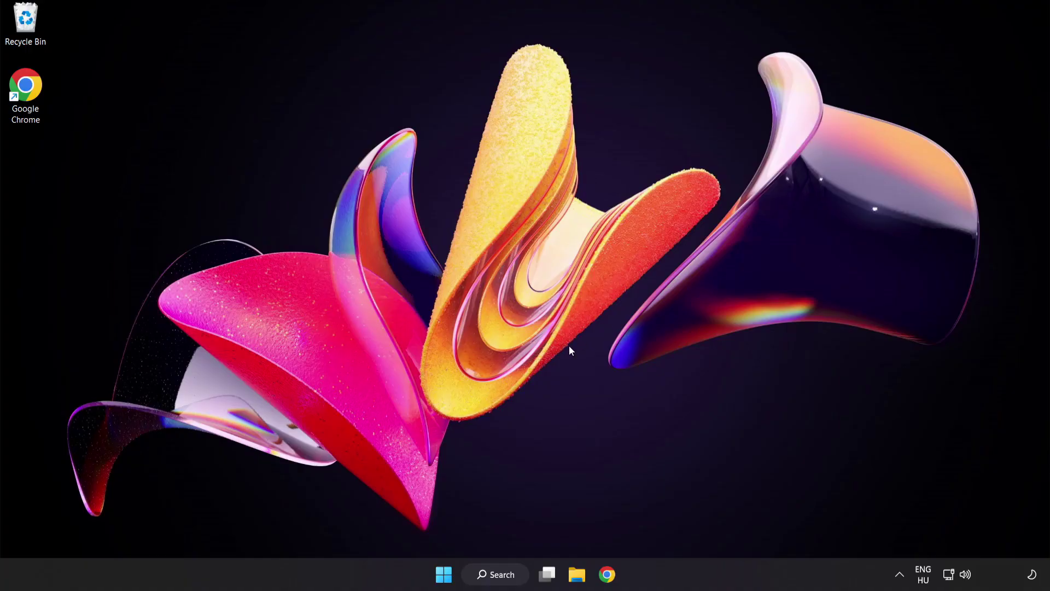
Step: Launch Task Manager from the Start button's Win+X menu
right_click(448, 578)
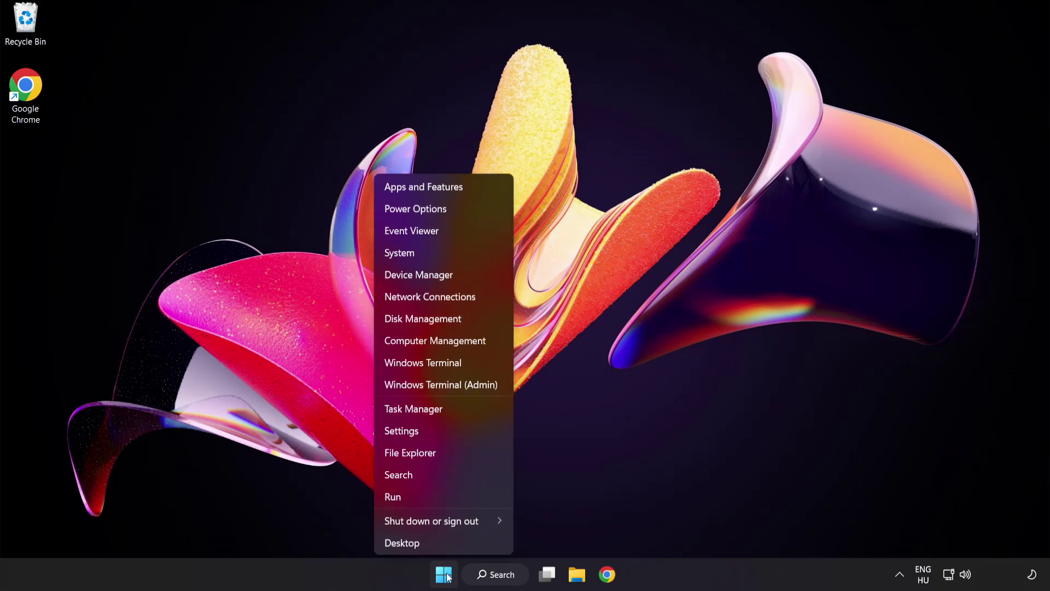
left_click(455, 411)
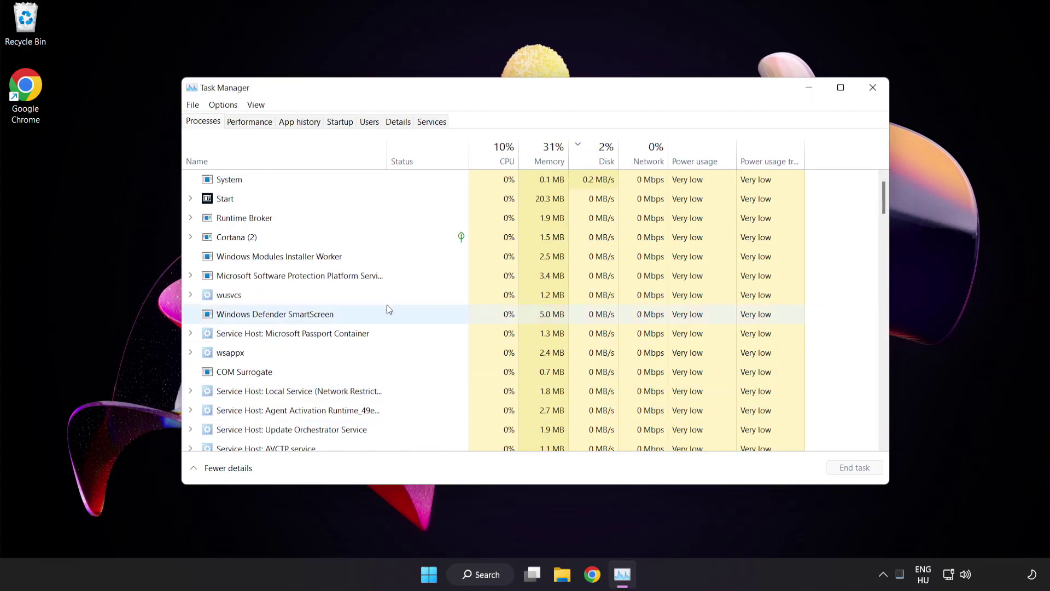
Step: Disable Cortana, Phone Link, Terminal and Windows Security notification icon at startup, leaving VMware Tools enabled
left_click(340, 121)
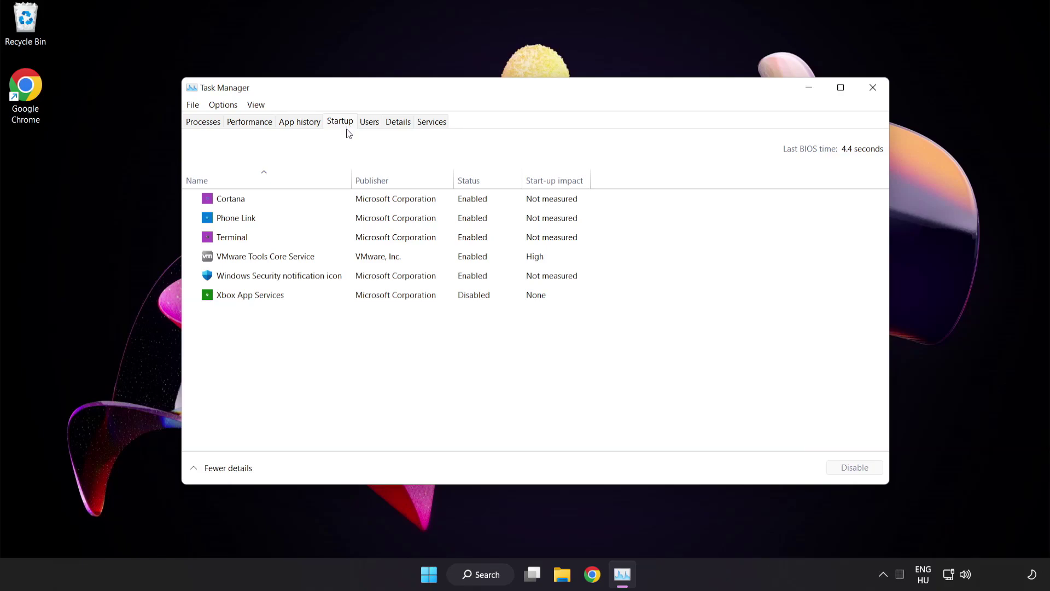
left_click(348, 205)
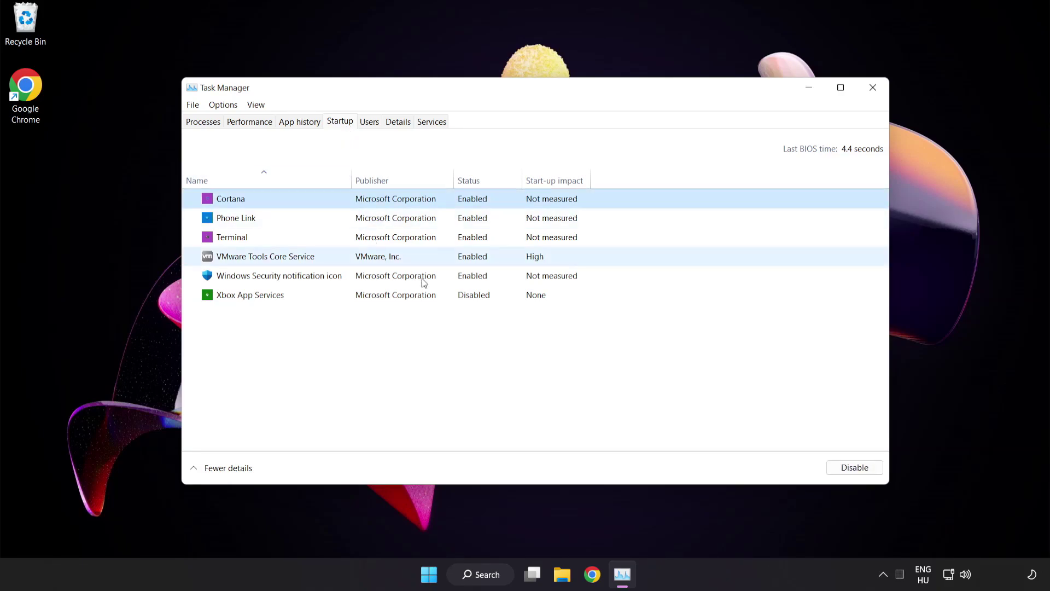
left_click(854, 468)
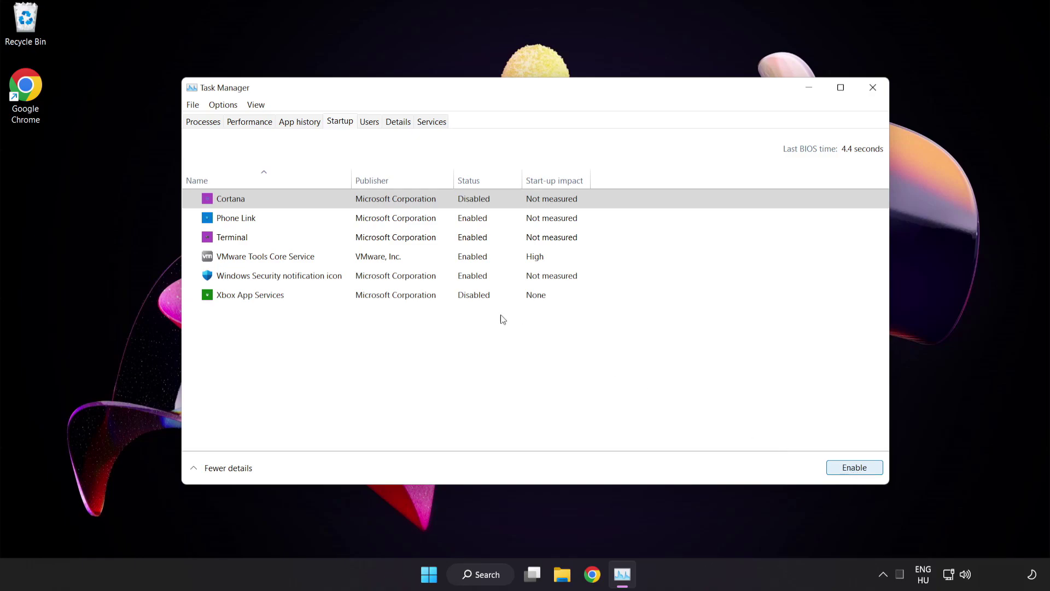
left_click(326, 218)
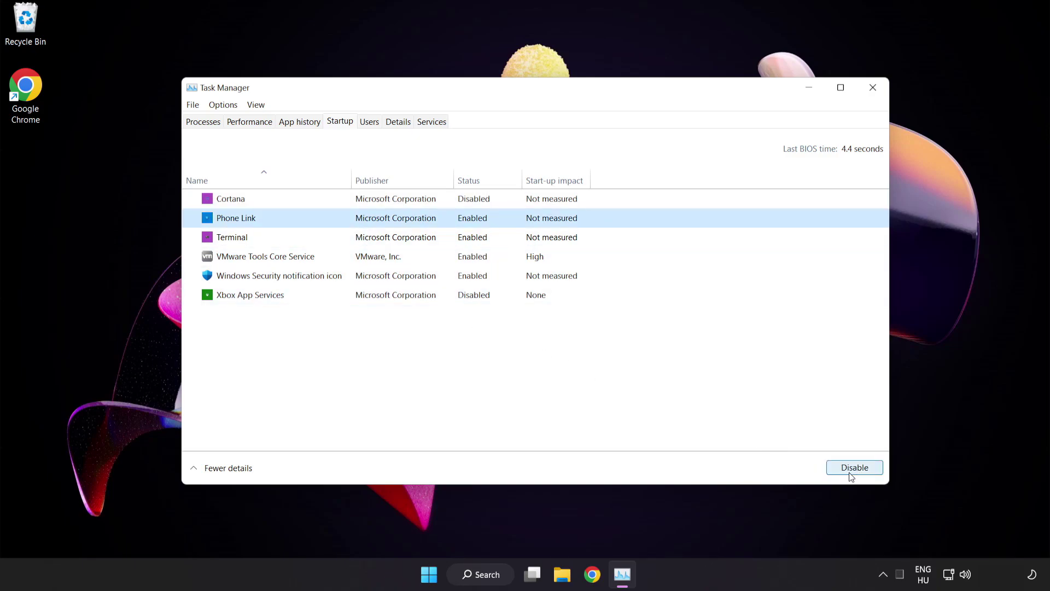
left_click(851, 472)
left_click(333, 238)
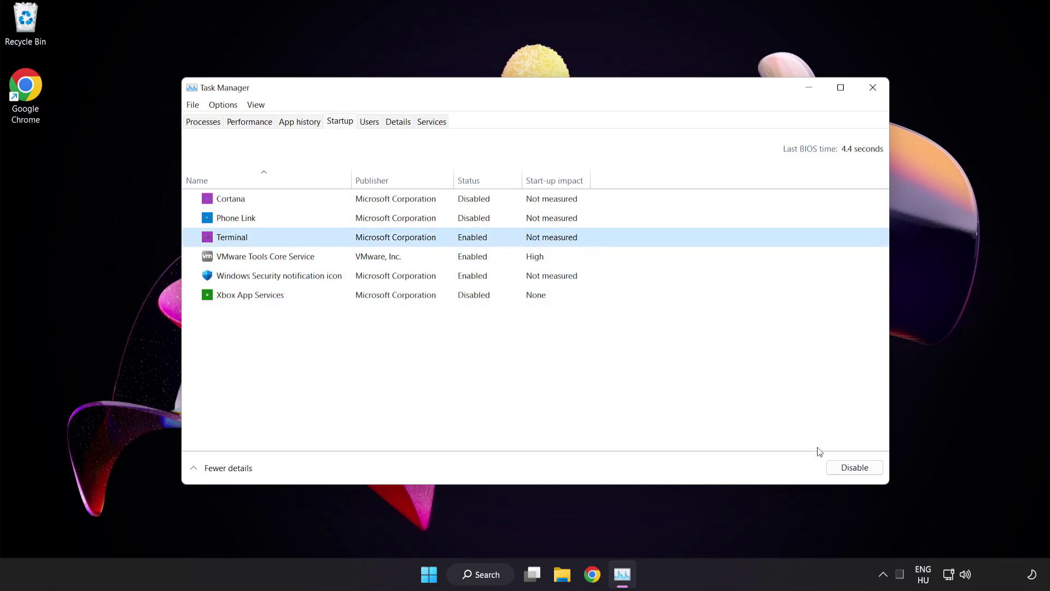
left_click(849, 468)
left_click(354, 277)
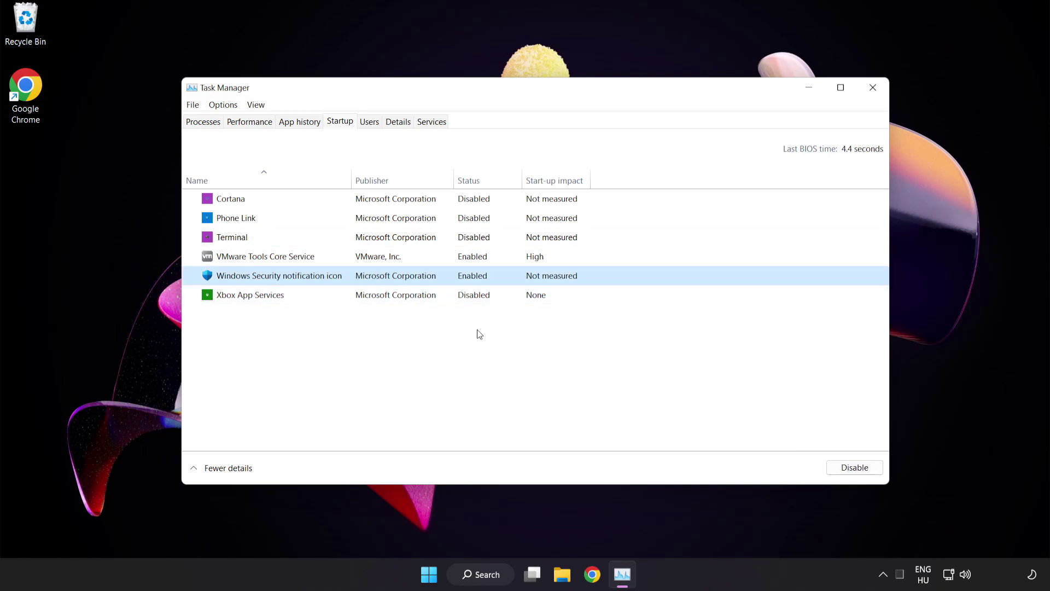
left_click(845, 469)
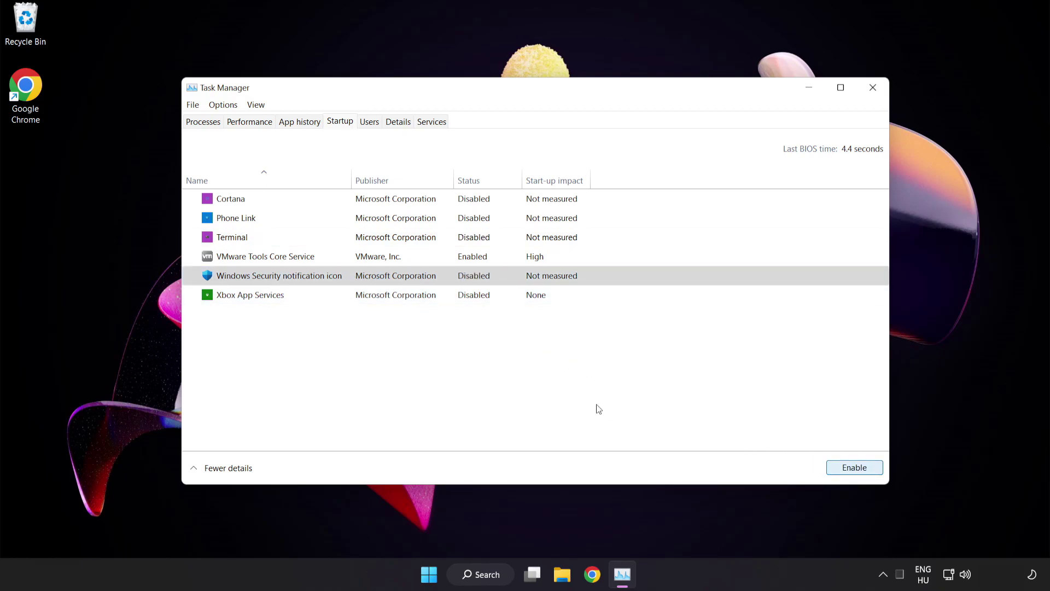
Step: Close Task Manager and download the DirectX End-User Runtime Web Installer (dxwebsetup.exe) in Chrome
left_click(873, 89)
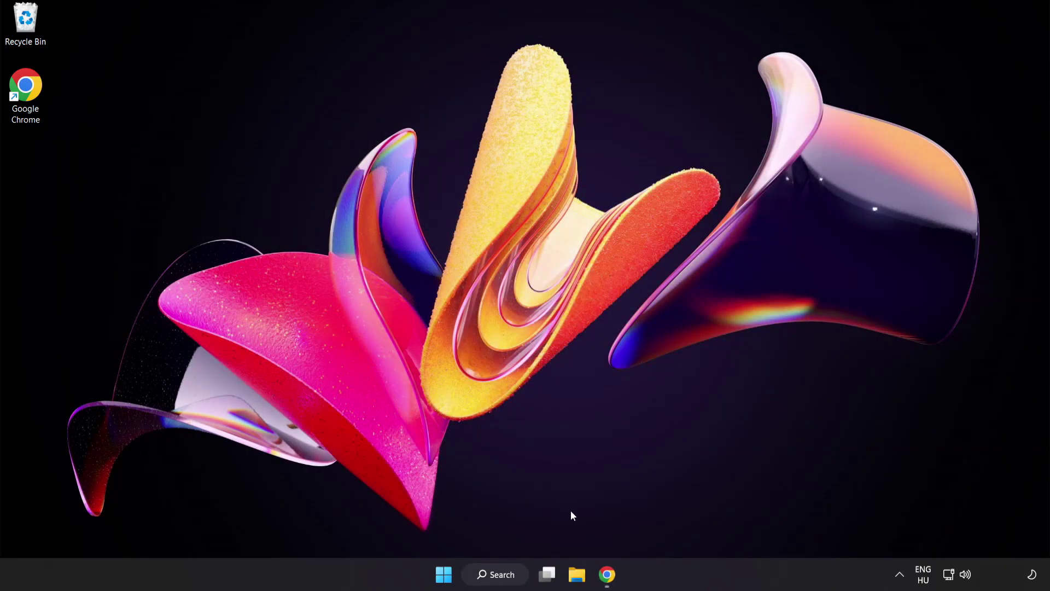
left_click(606, 575)
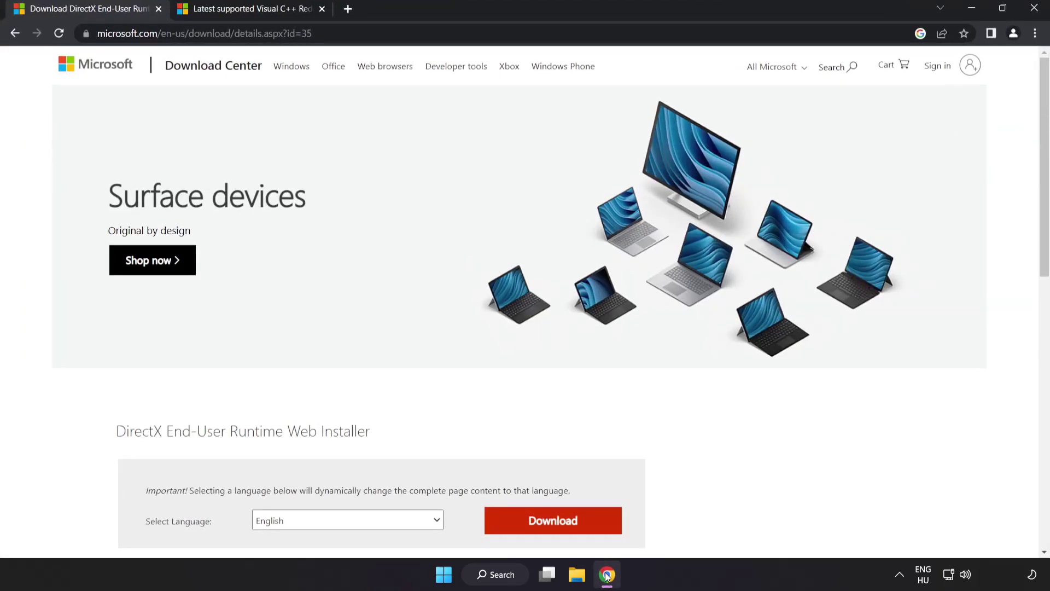
left_click_drag(361, 33, 448, 54)
left_click(730, 439)
scroll(710, 432, "down", 2)
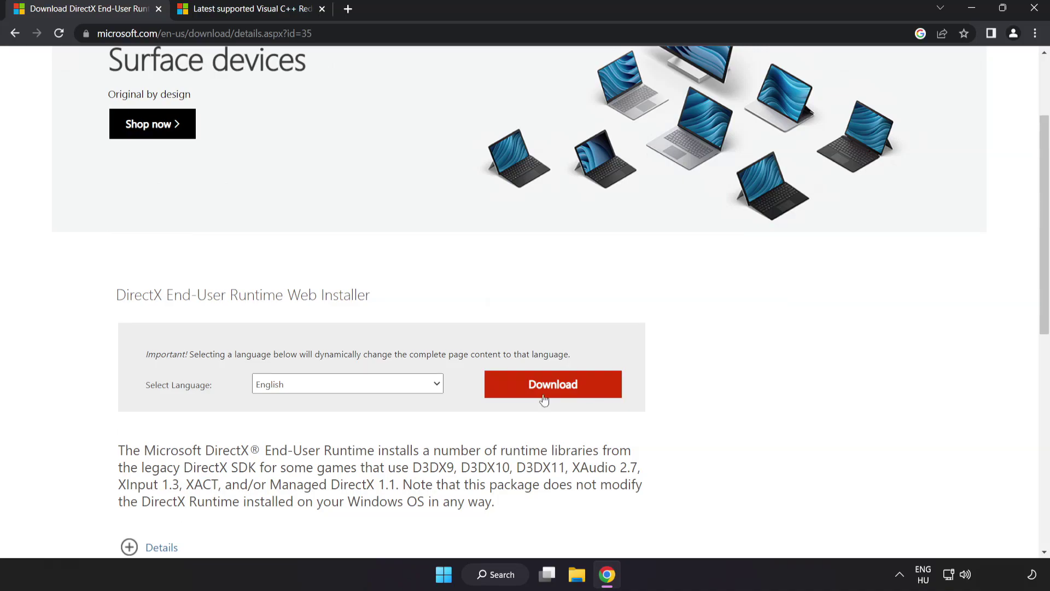
left_click(565, 395)
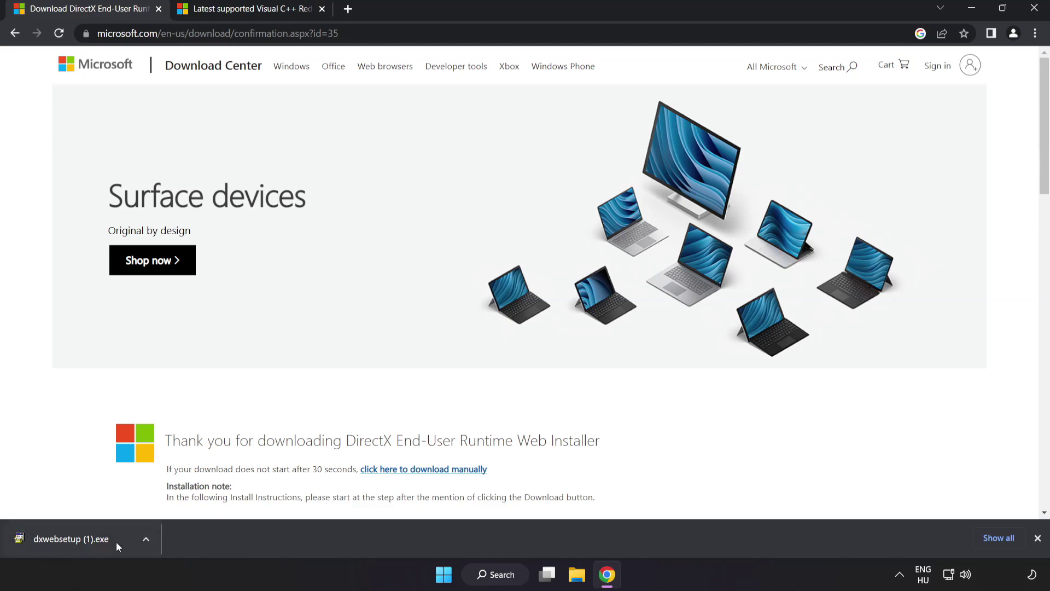
Step: Launch the downloaded dxwebsetup and accept the DirectX licence agreement
left_click(87, 539)
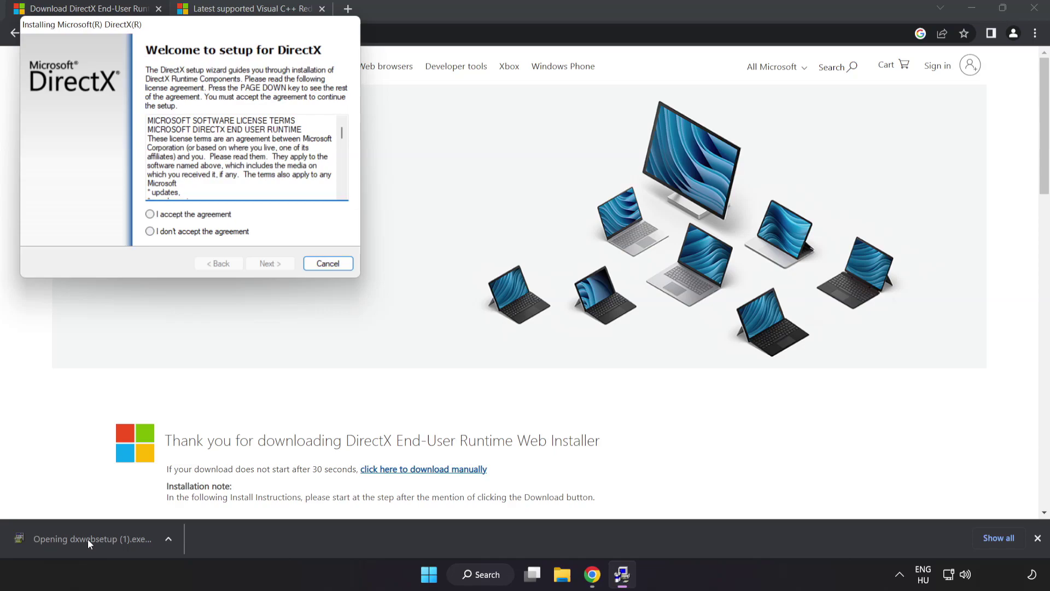
left_click_drag(156, 25, 478, 138)
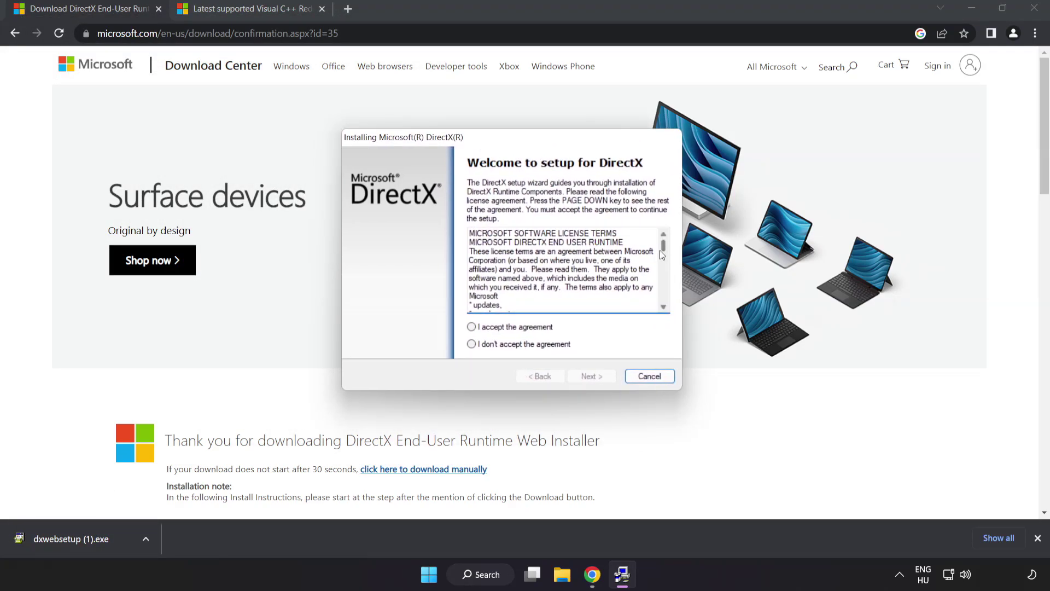
left_click_drag(663, 247, 671, 304)
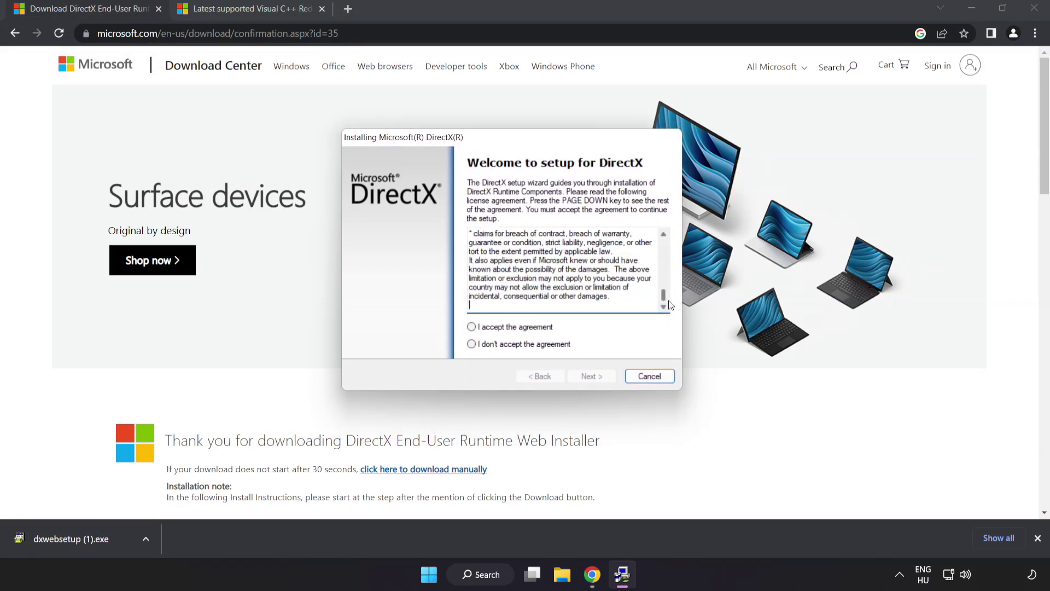
left_click(490, 330)
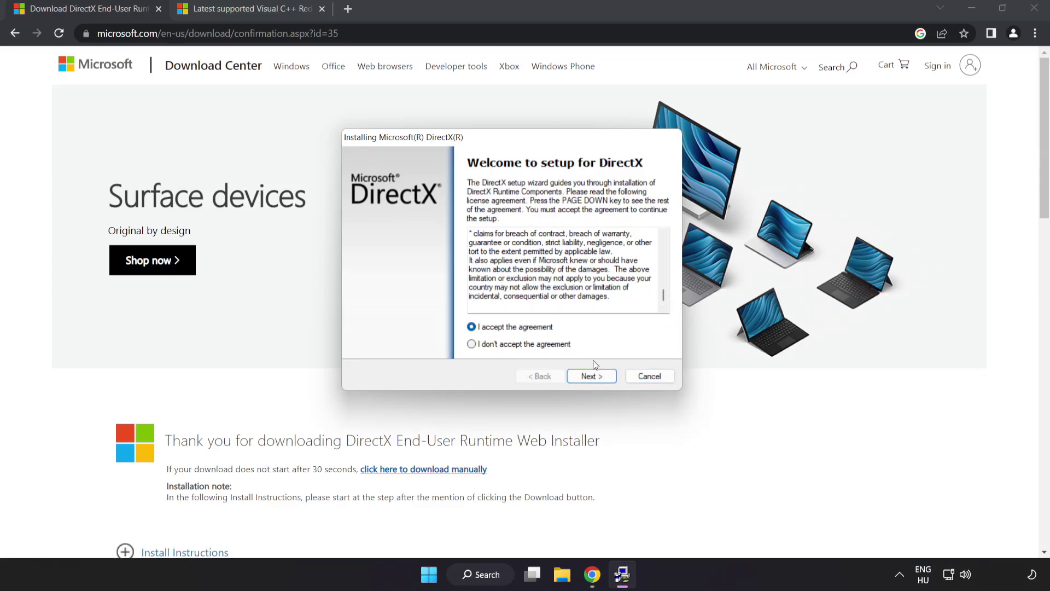
left_click(590, 377)
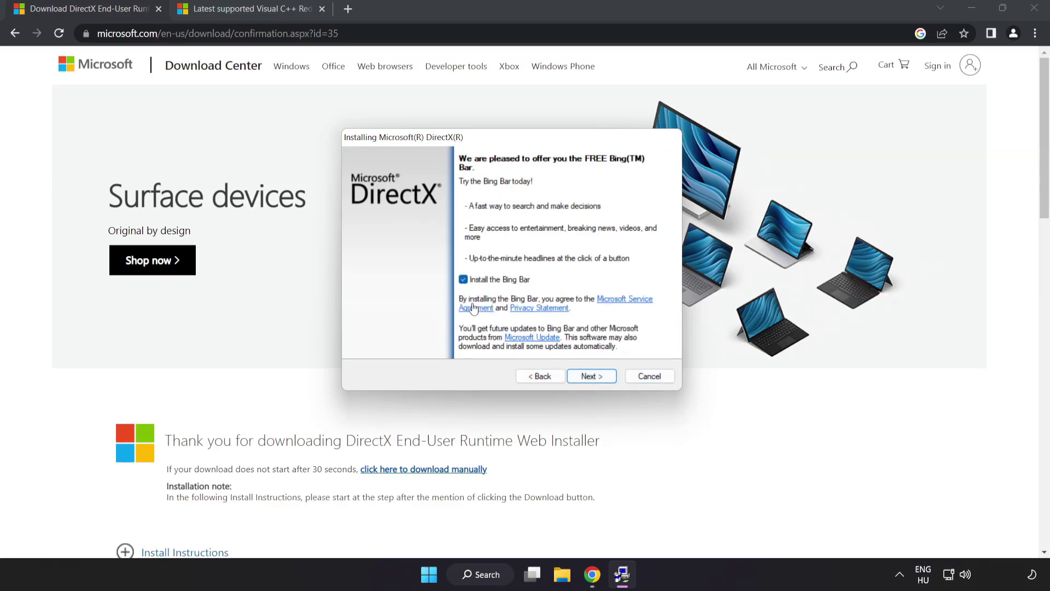
Step: Decline the Bing Bar offer, install the DirectX runtime and close the installer
left_click(463, 280)
left_click(592, 376)
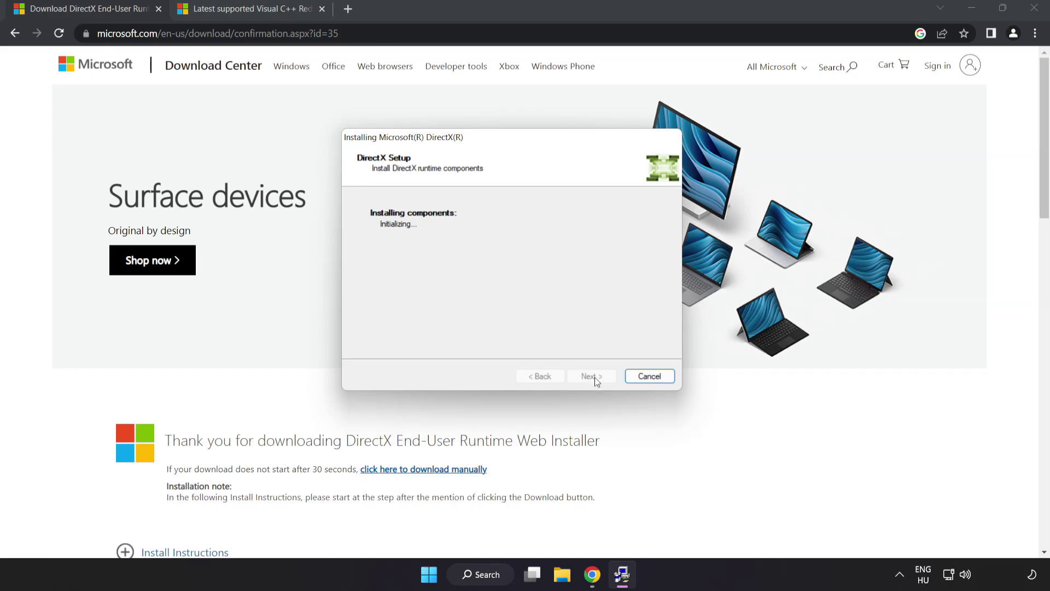
left_click(592, 376)
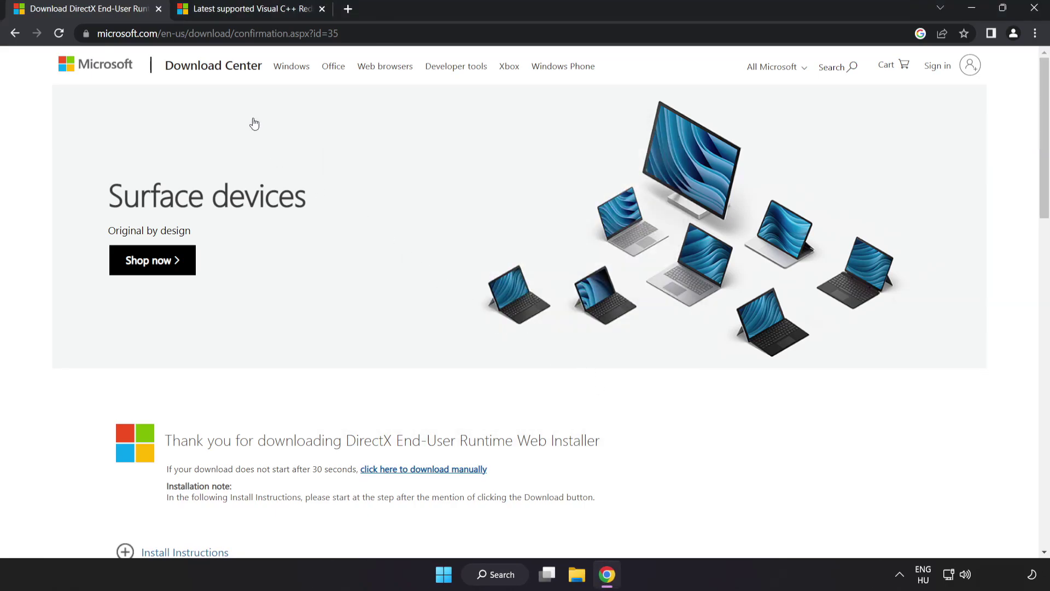
Step: Close the DirectX tab and bring the Visual Studio 2015–2022 redistributable table into view
left_click(159, 10)
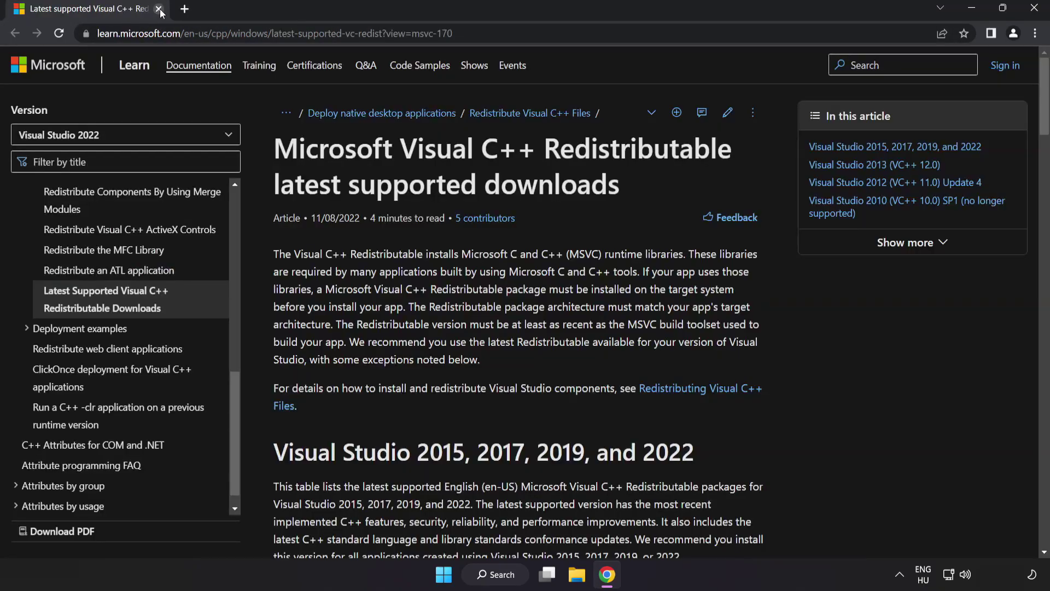
left_click(500, 34)
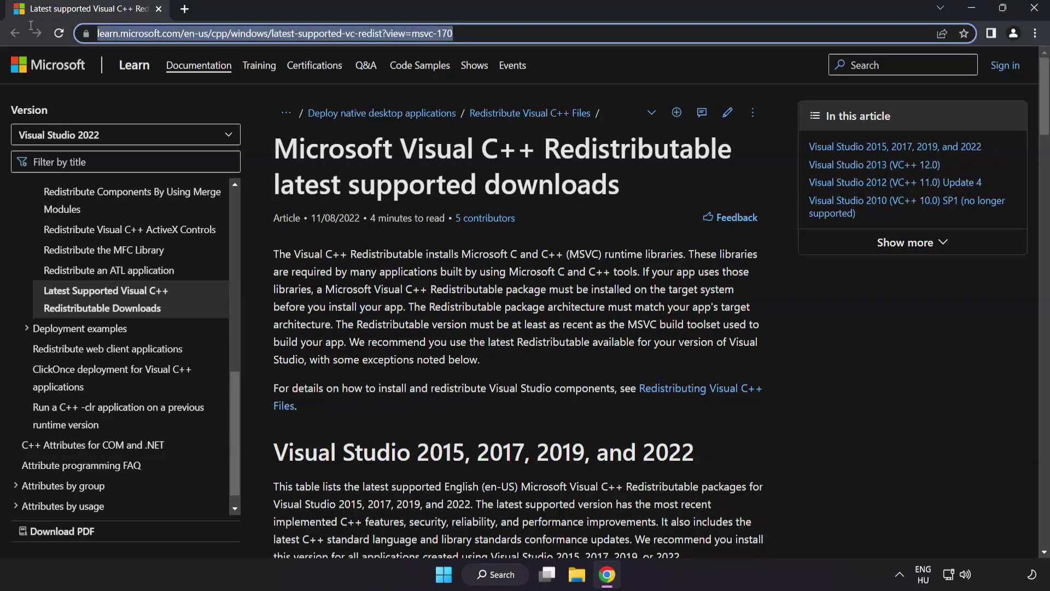
left_click(501, 33)
left_click(540, 155)
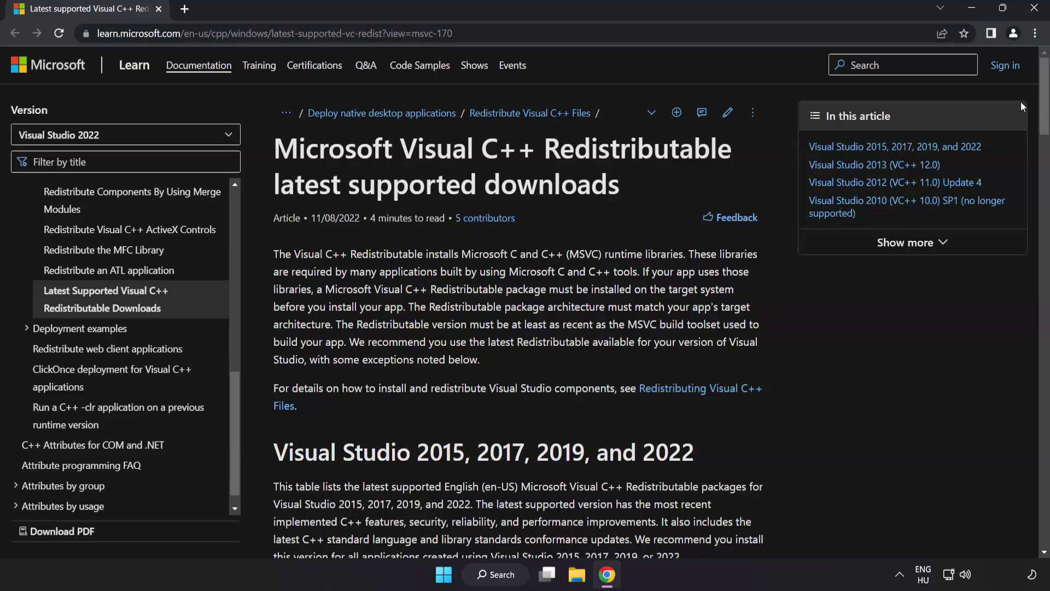
left_click_drag(1041, 107, 1041, 162)
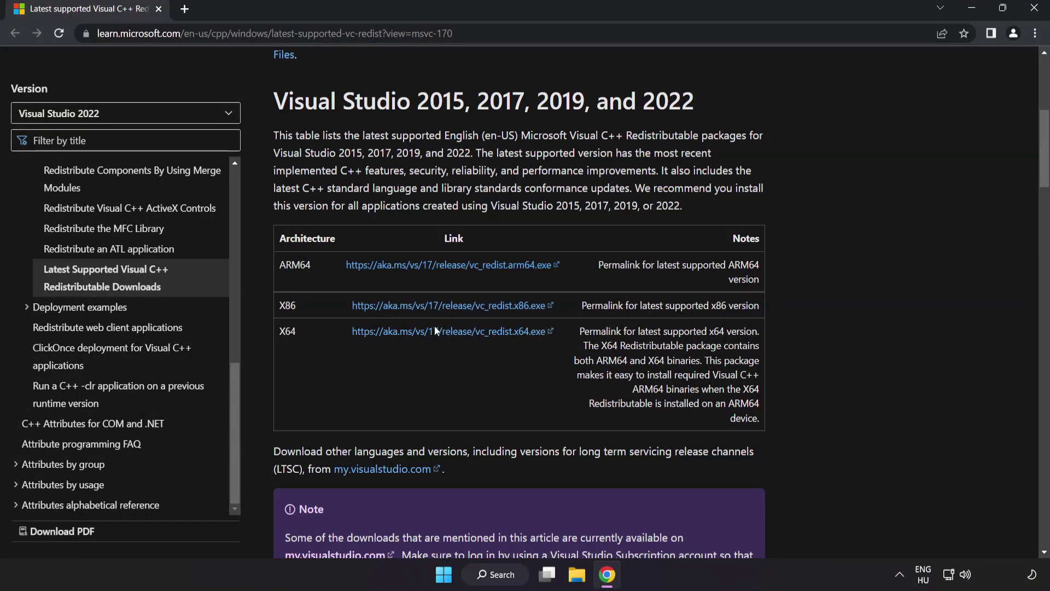
Step: Download the ARM64, x86 and x64 vc_redist installers
left_click(436, 272)
left_click(445, 306)
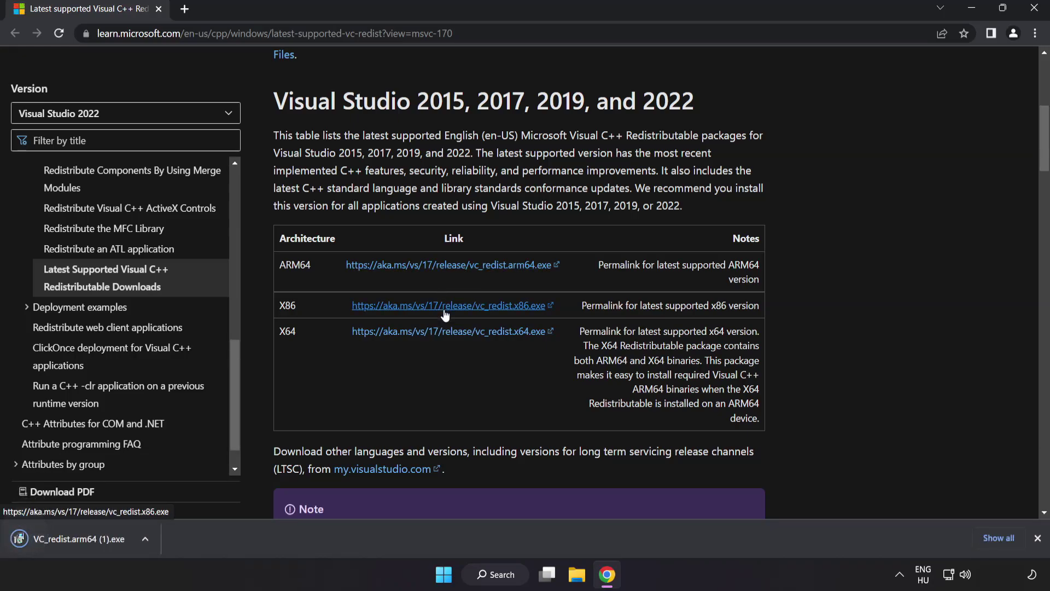
left_click(452, 337)
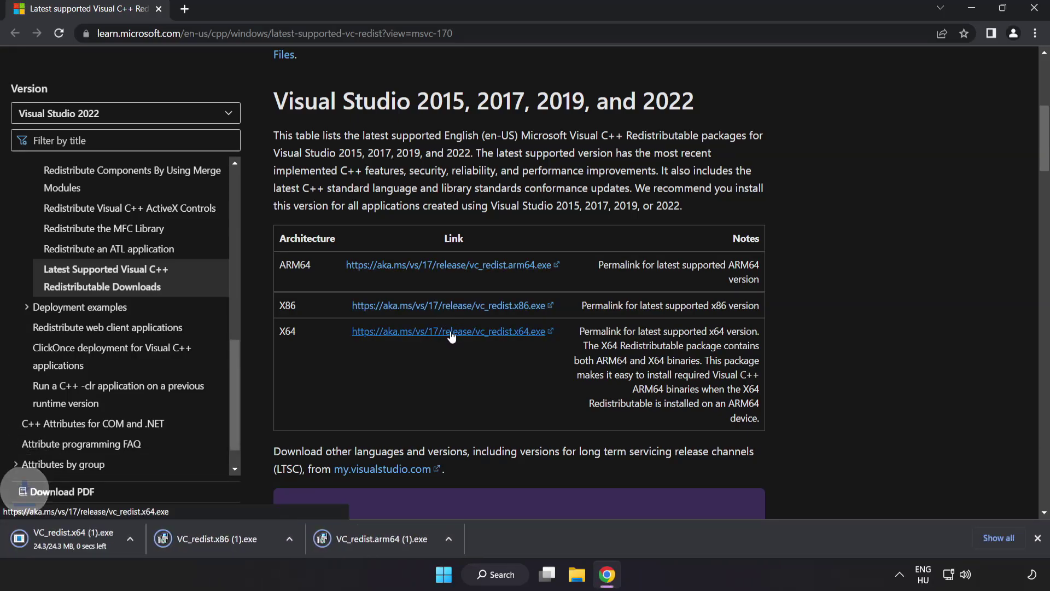
Step: Run the ARM64 VC_redist installer with the licence accepted, and close its Setup Failed result
left_click(394, 540)
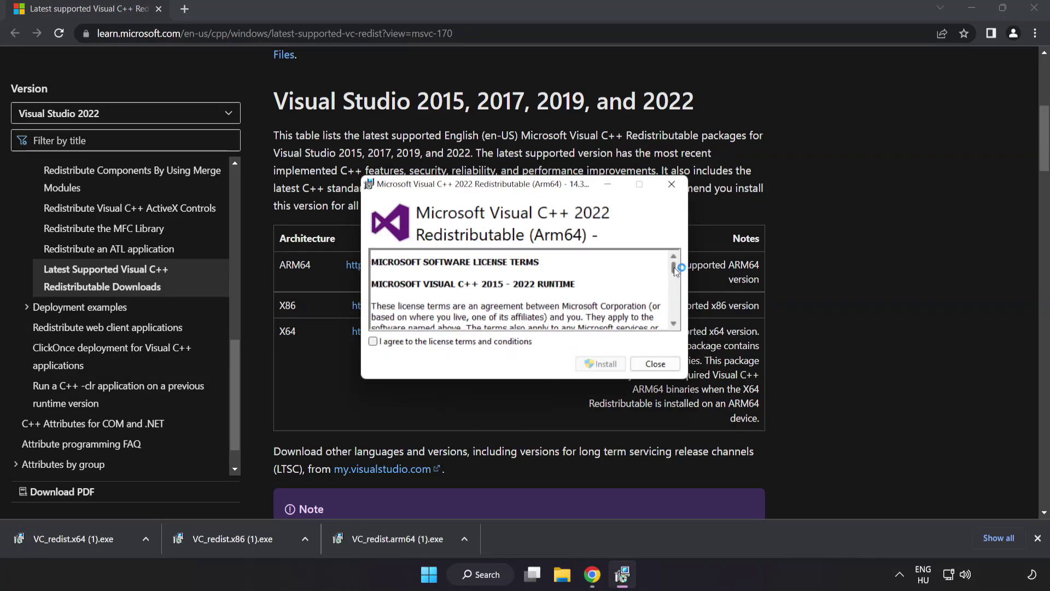
left_click_drag(674, 267, 675, 324)
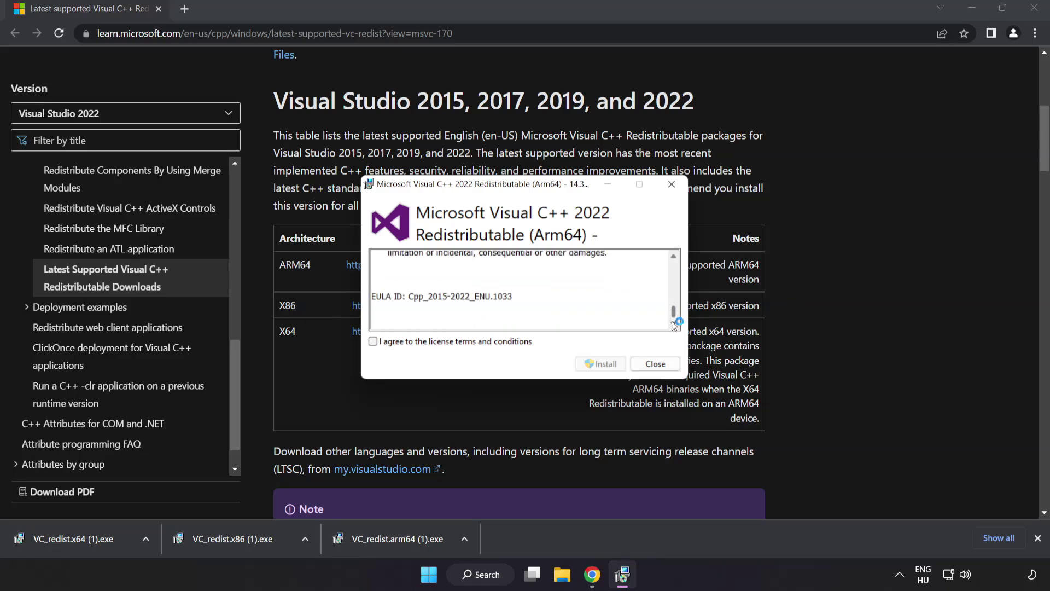
left_click(374, 342)
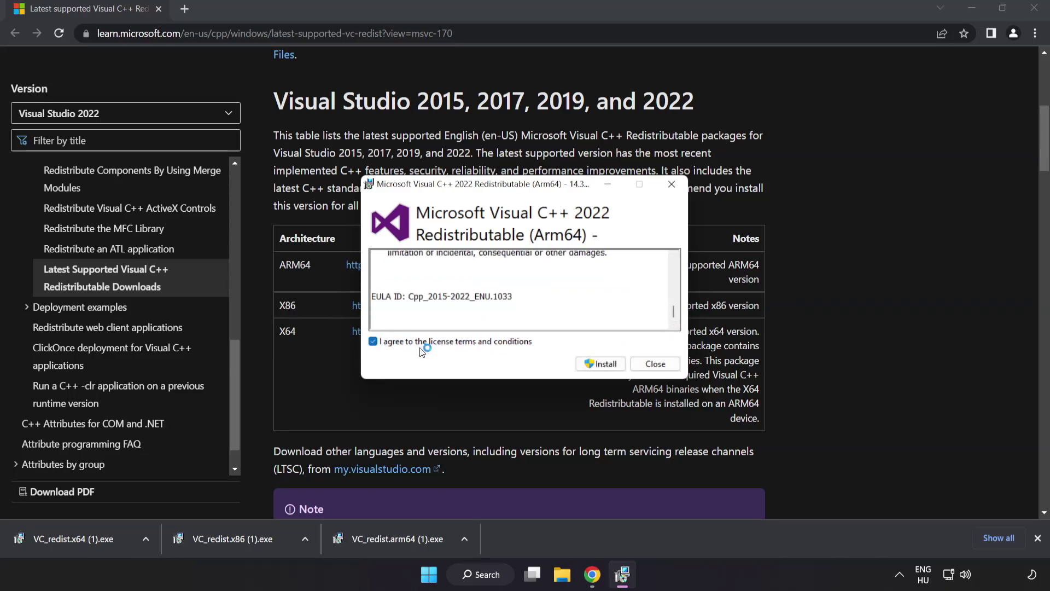
left_click(599, 364)
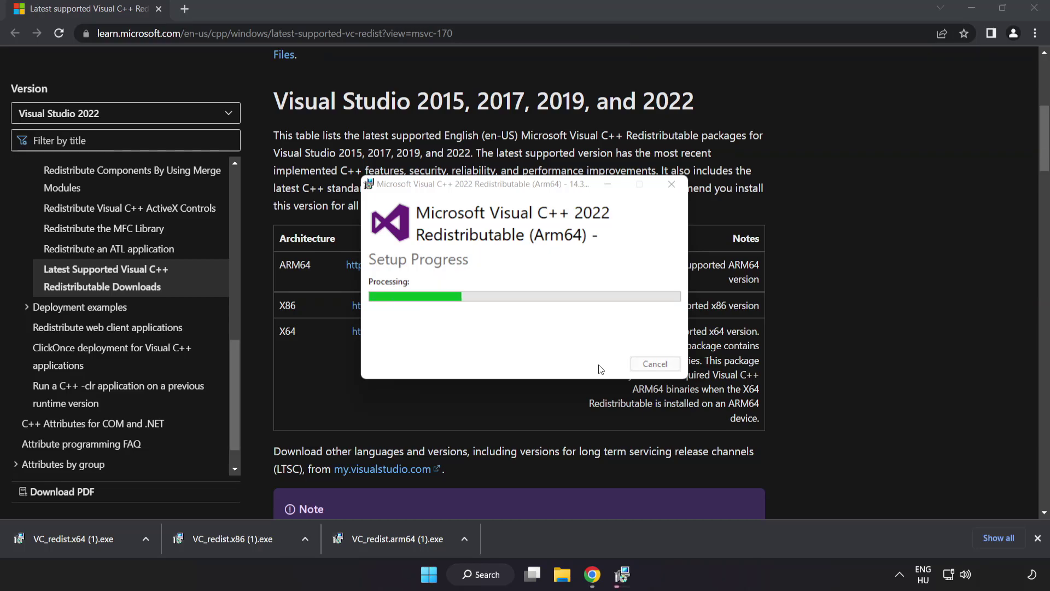
left_click(655, 365)
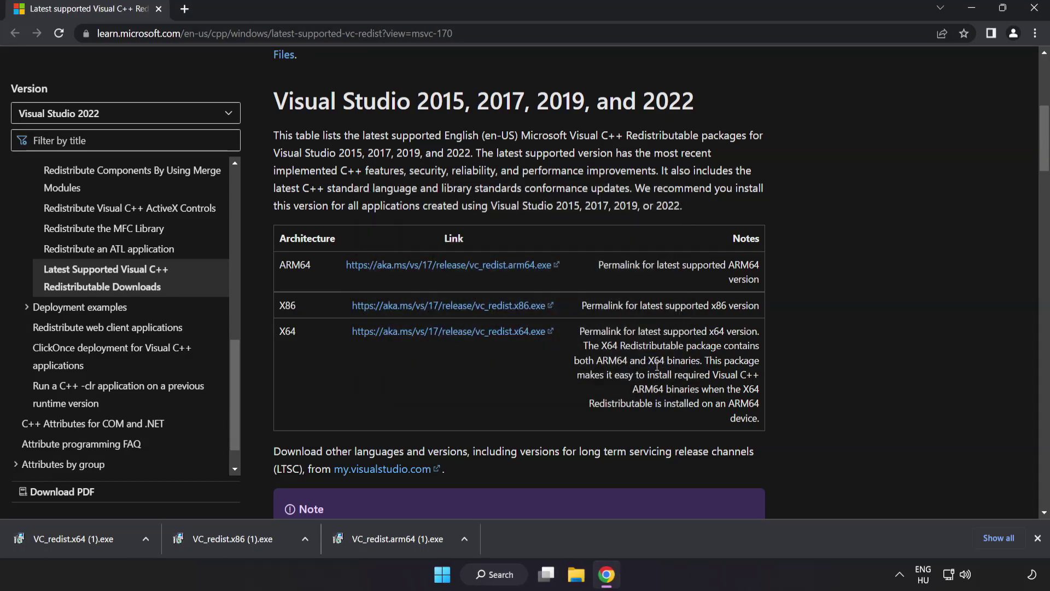
Step: Run the x86 installer (successful) and the x64 installer (failed), closing each result dialog
left_click(236, 540)
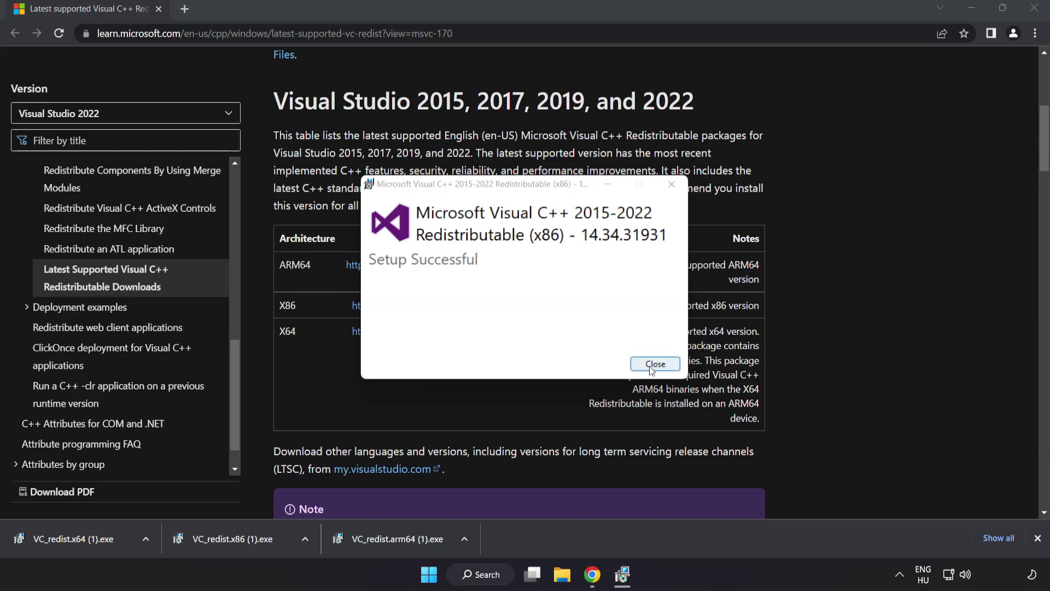
left_click(655, 363)
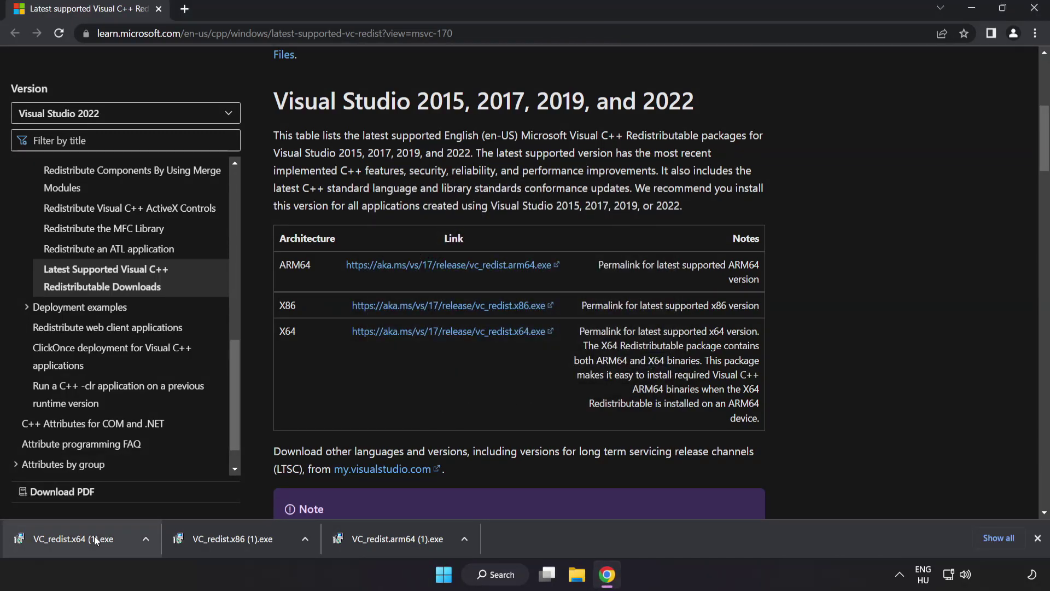
left_click(94, 535)
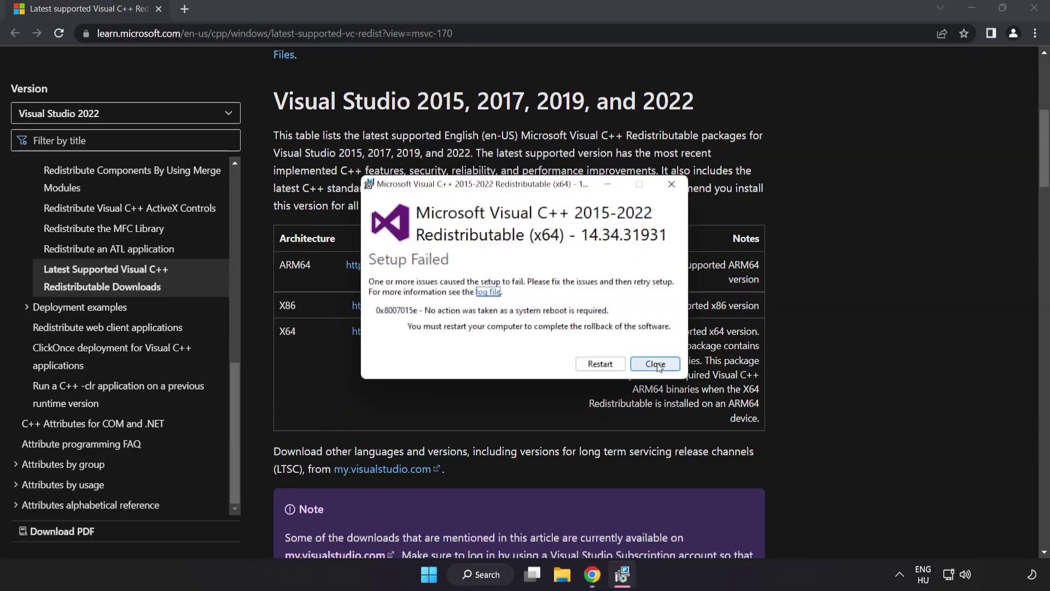
left_click(656, 364)
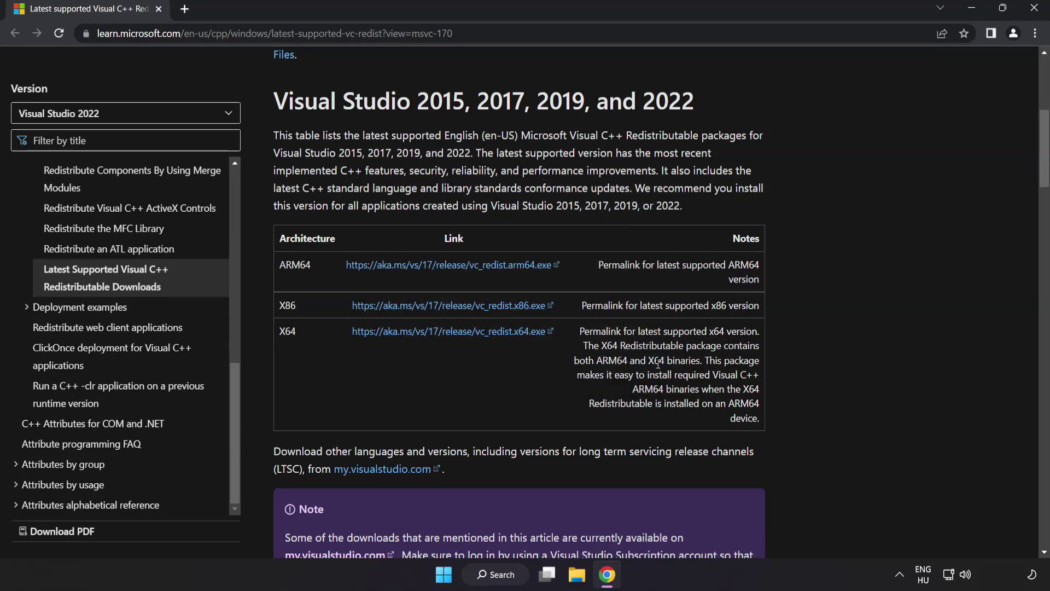
Step: Close Chrome, search Windows for 'cmd' and bring up the Command Prompt context menu
left_click(1033, 10)
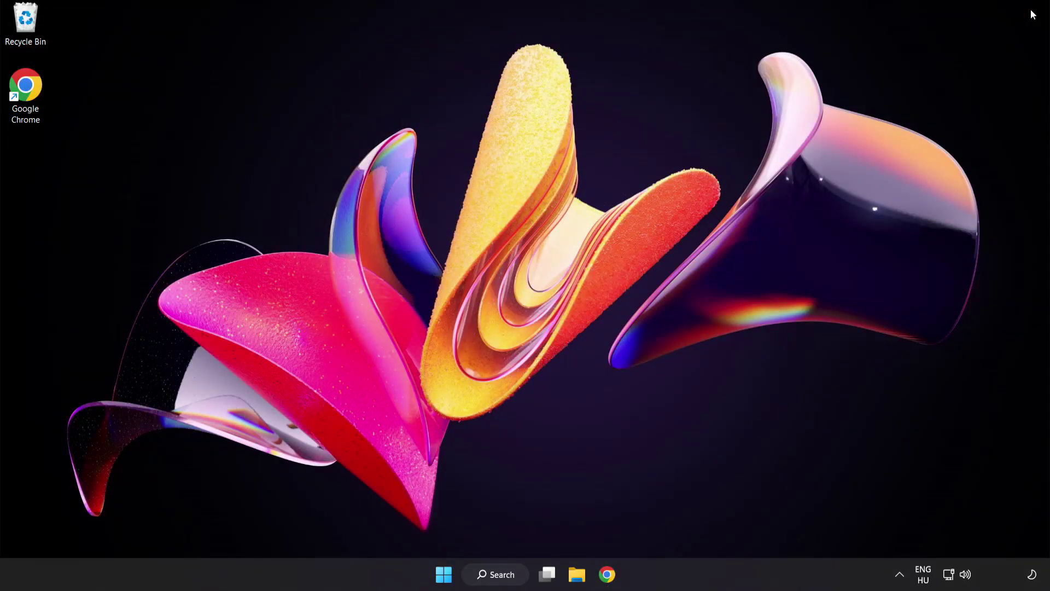
left_click(495, 578)
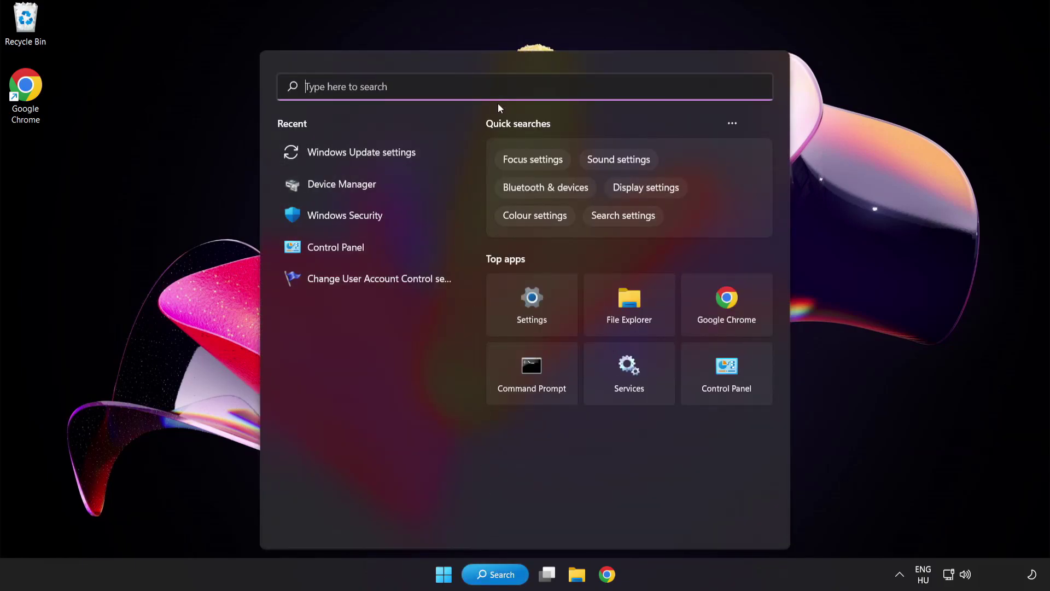
type("cmd")
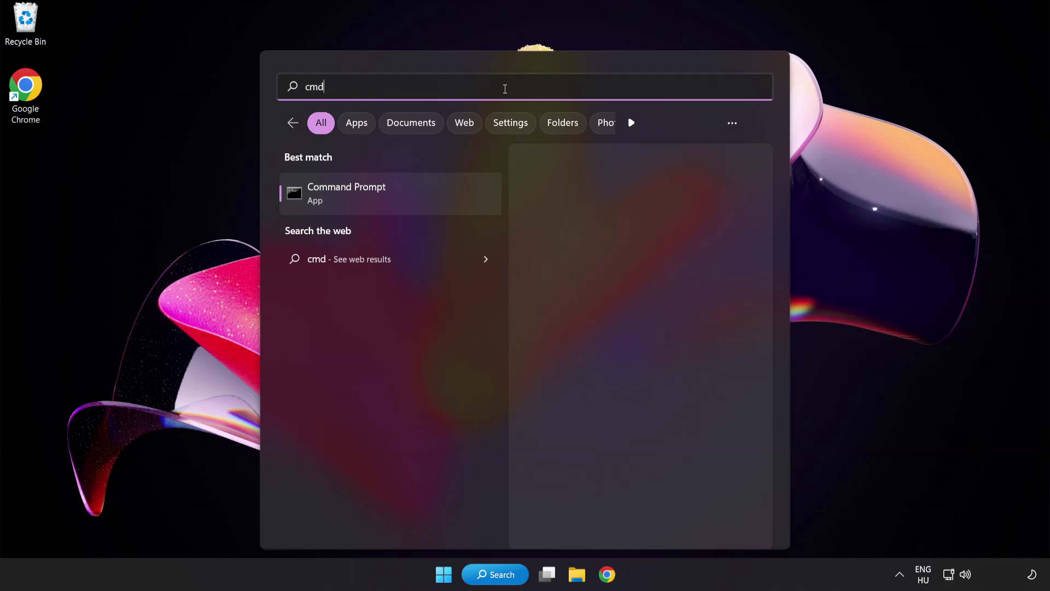
right_click(393, 202)
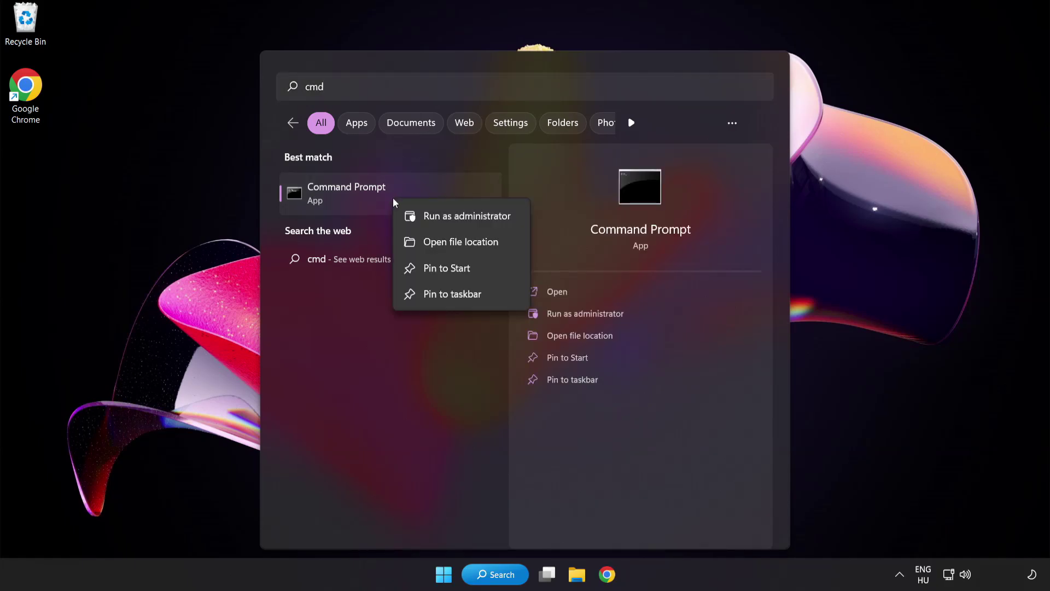
Step: Run Command Prompt as administrator and execute sfc /scannow
left_click(442, 218)
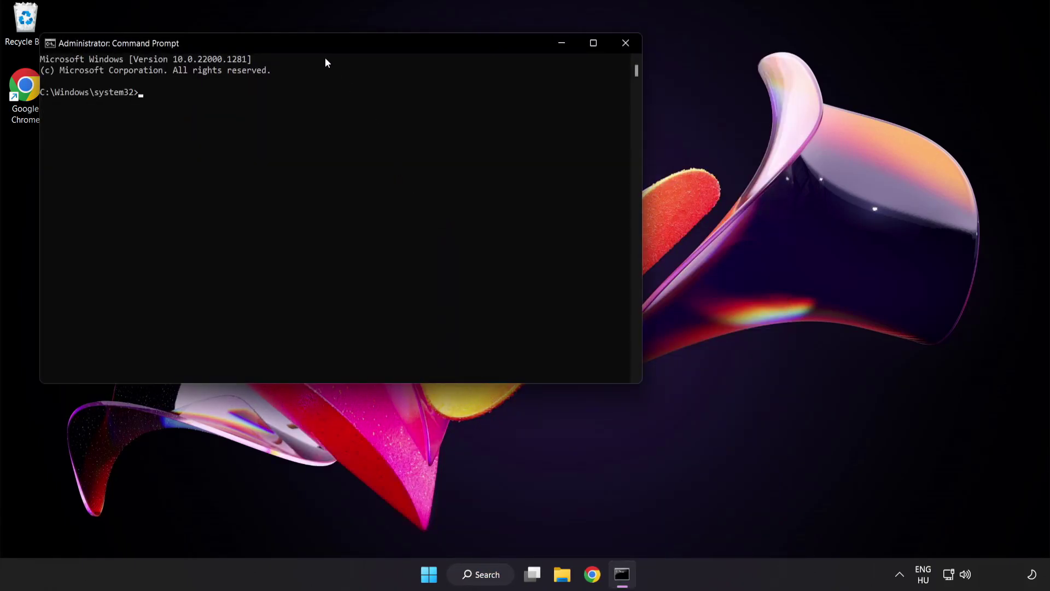
left_click_drag(299, 48, 457, 106)
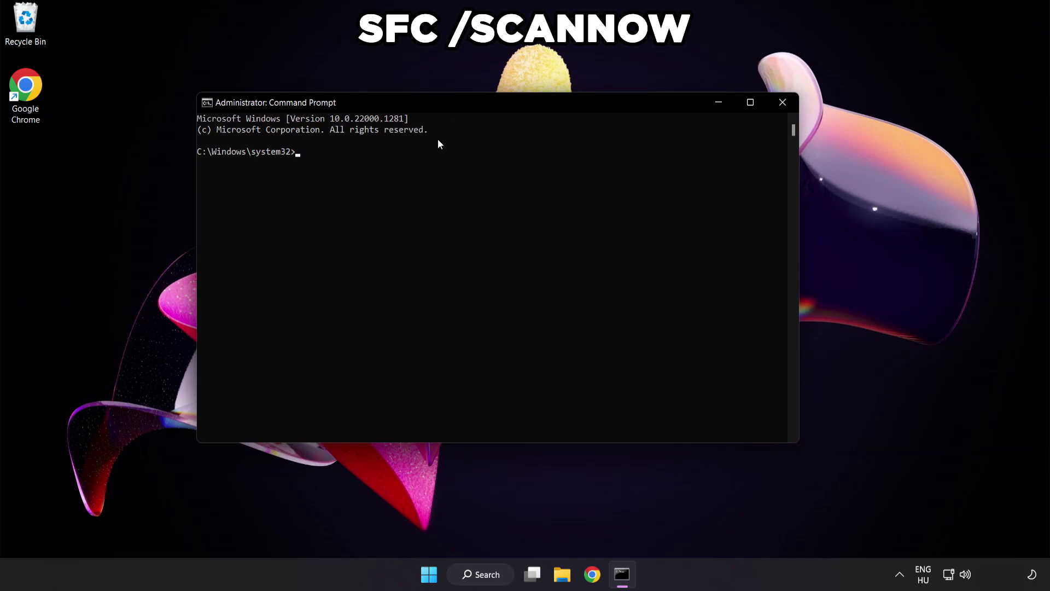
type("sfc /scannow")
key("Return")
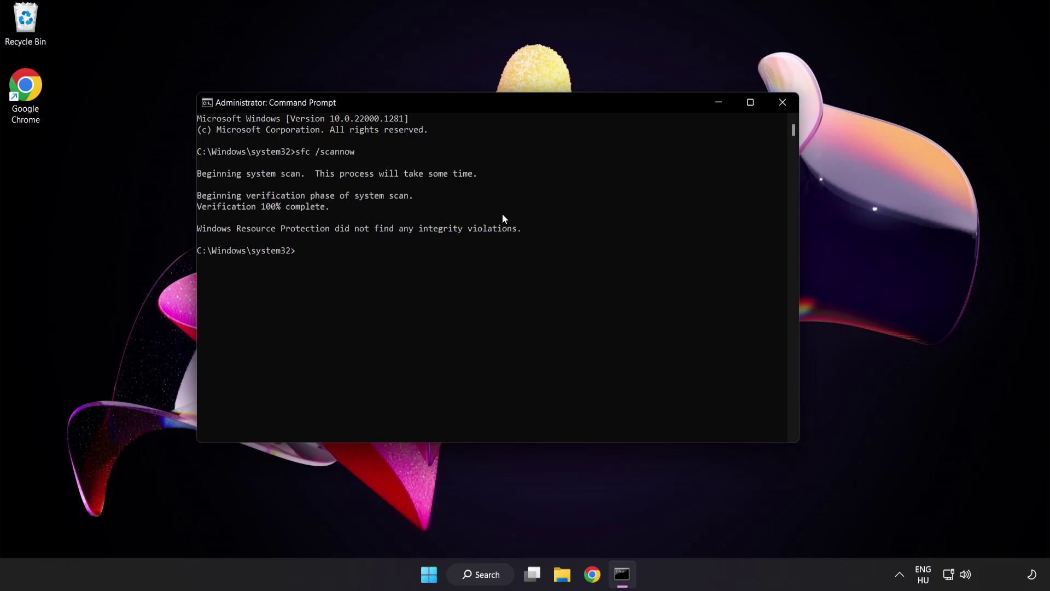
Step: Close Command Prompt and show the Start menu power options: Sleep, Shut down, Restart
left_click(780, 107)
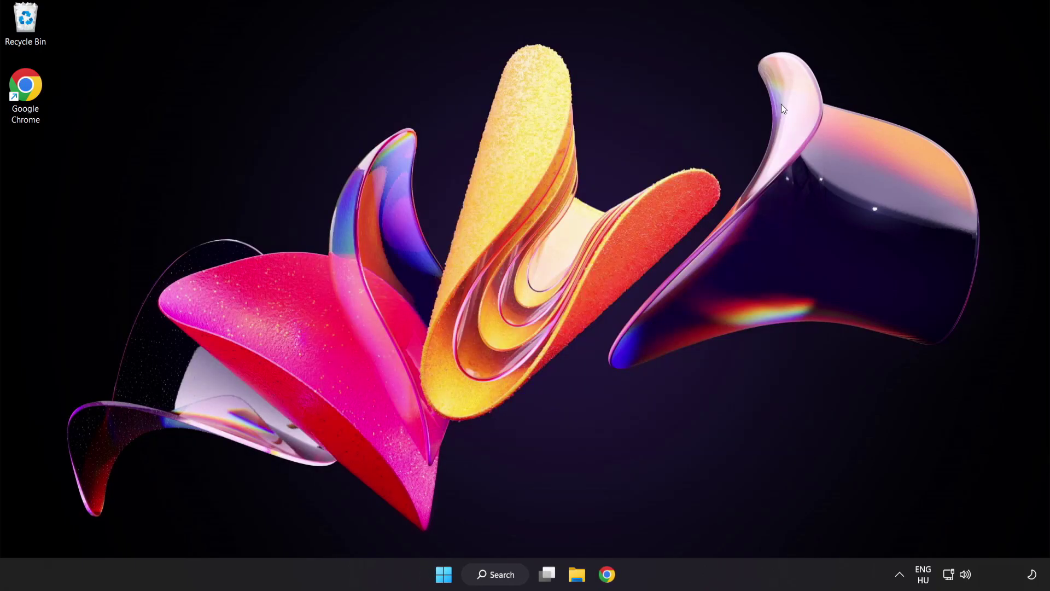
key("super")
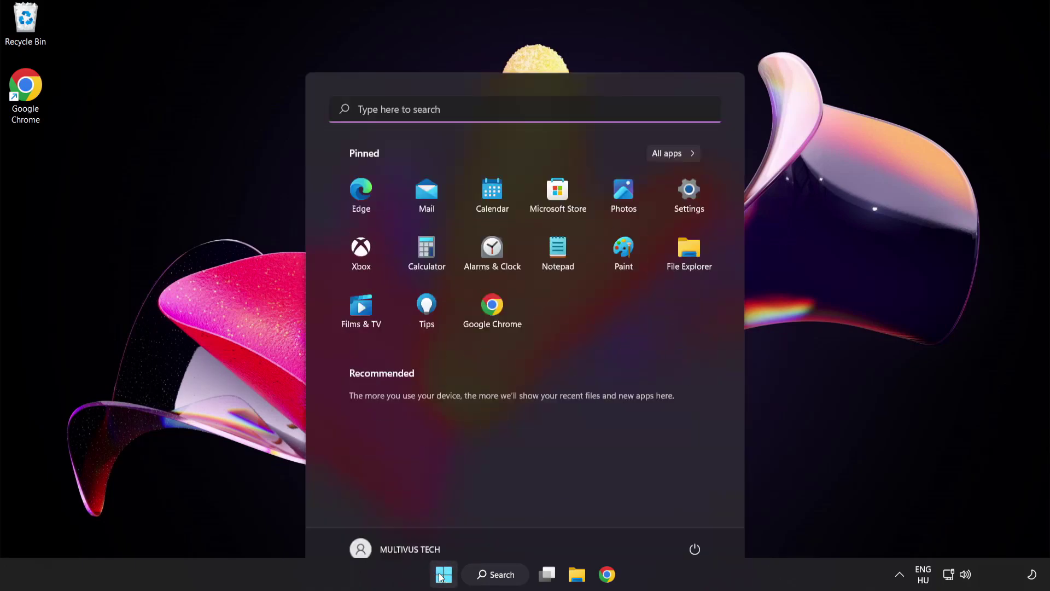
left_click(695, 527)
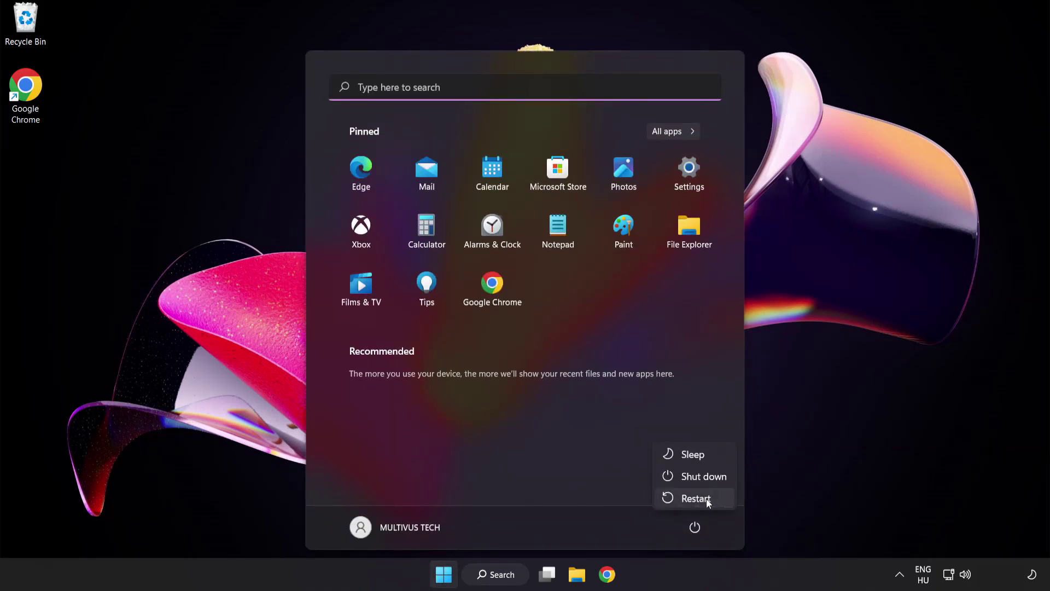